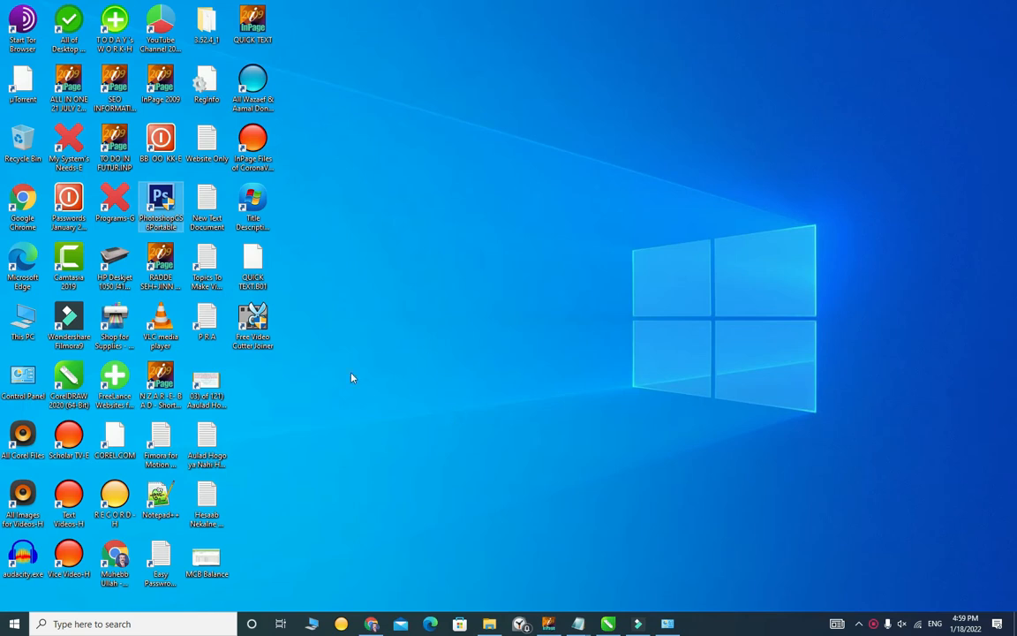
Open Windows Defender Firewall from the Control Panel, with the items shown as small icons.
double_click(21, 378)
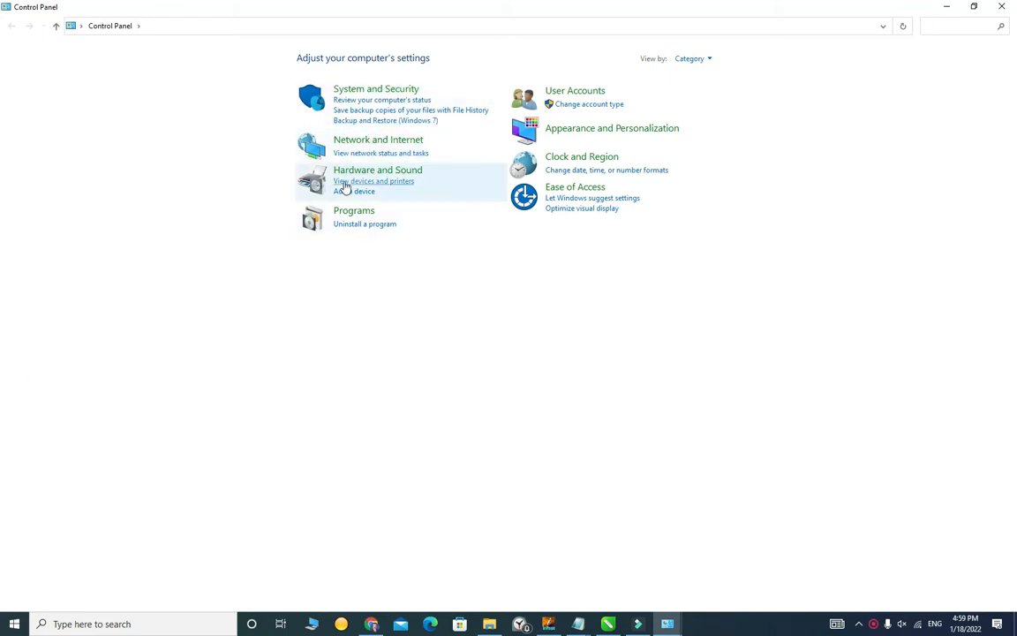
click(711, 60)
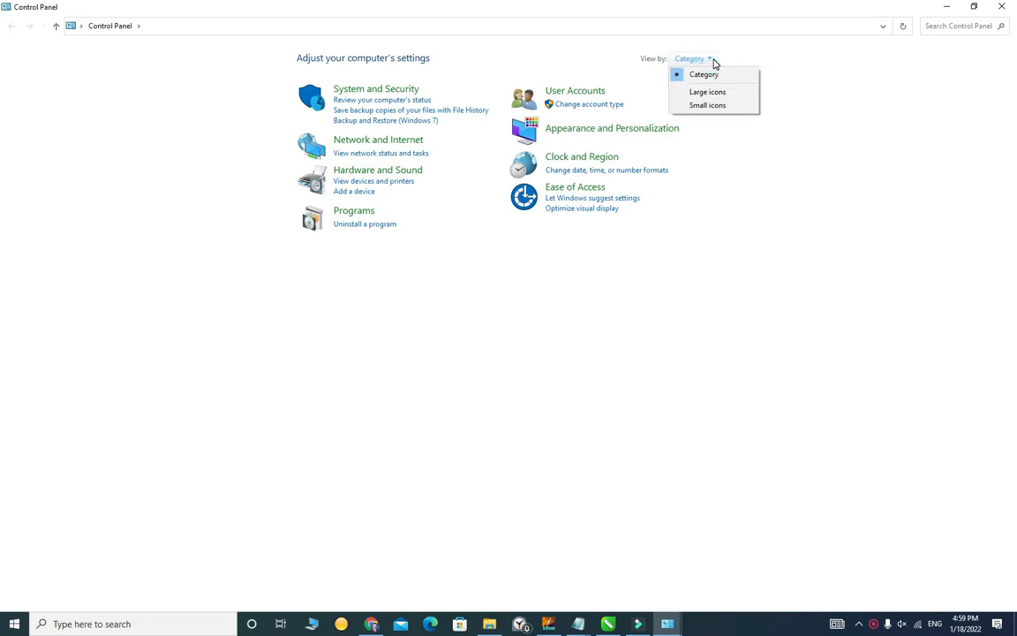
click(710, 106)
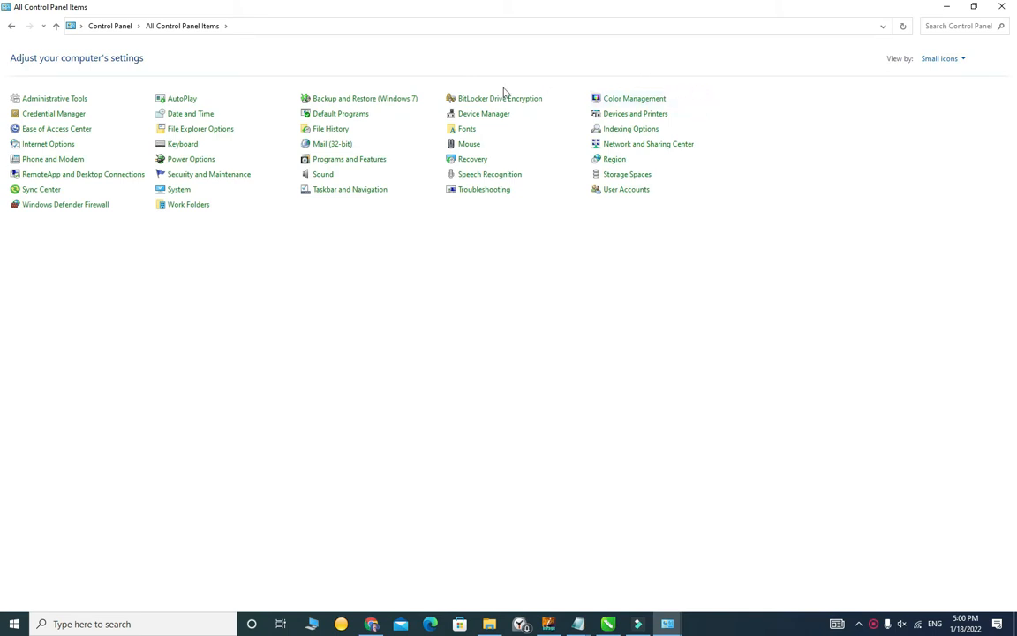
click(33, 207)
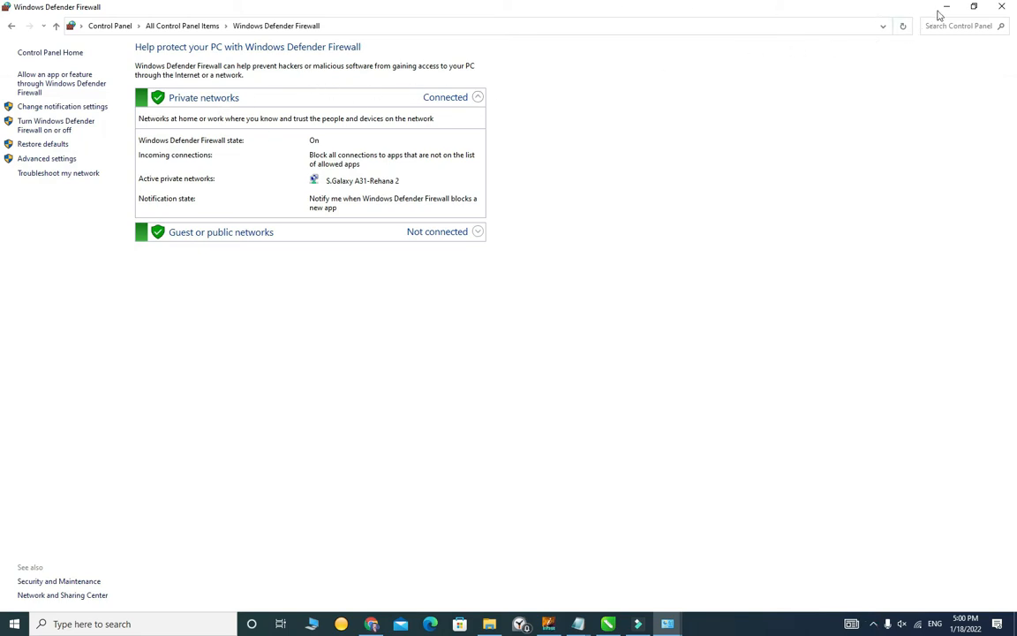
click(974, 6)
drag(601, 13, 783, 40)
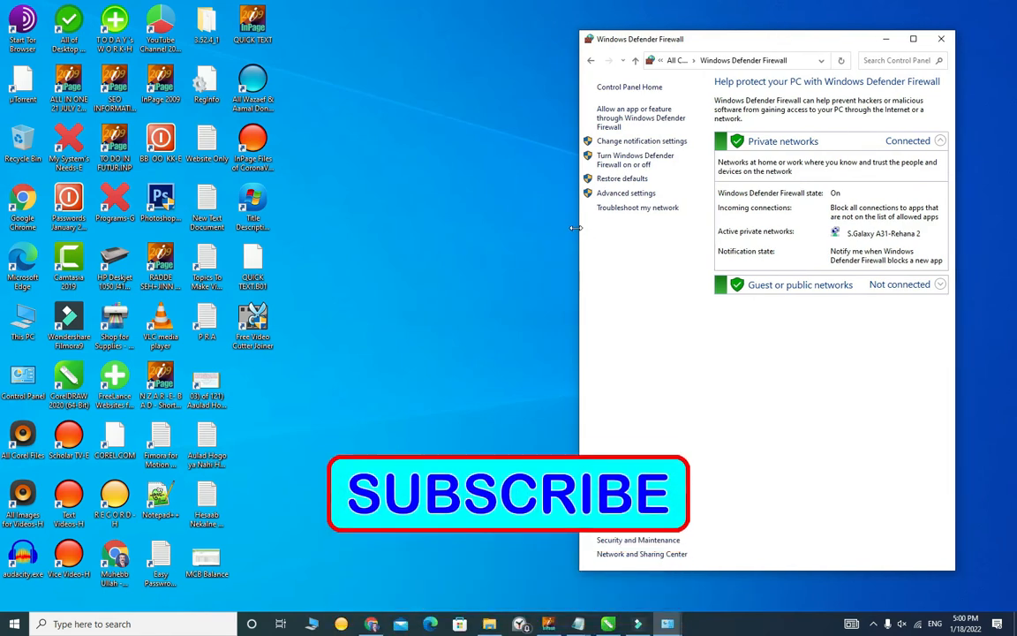
click(913, 40)
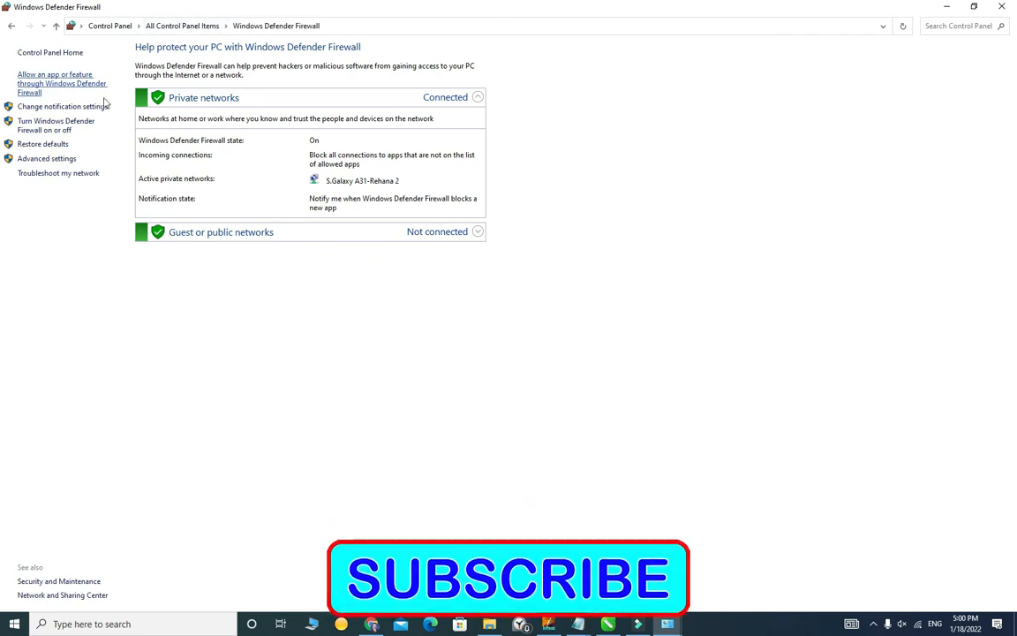
Open the firewall's advanced settings, minimize the Control Panel window behind it and maximize the Advanced Security window.
click(32, 163)
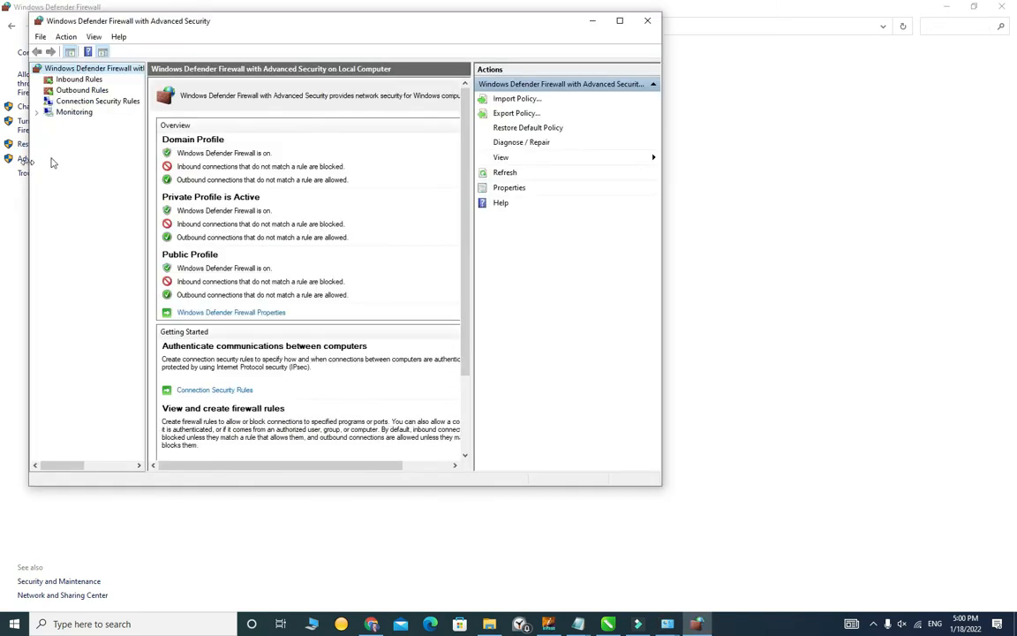
drag(391, 25, 686, 82)
click(945, 7)
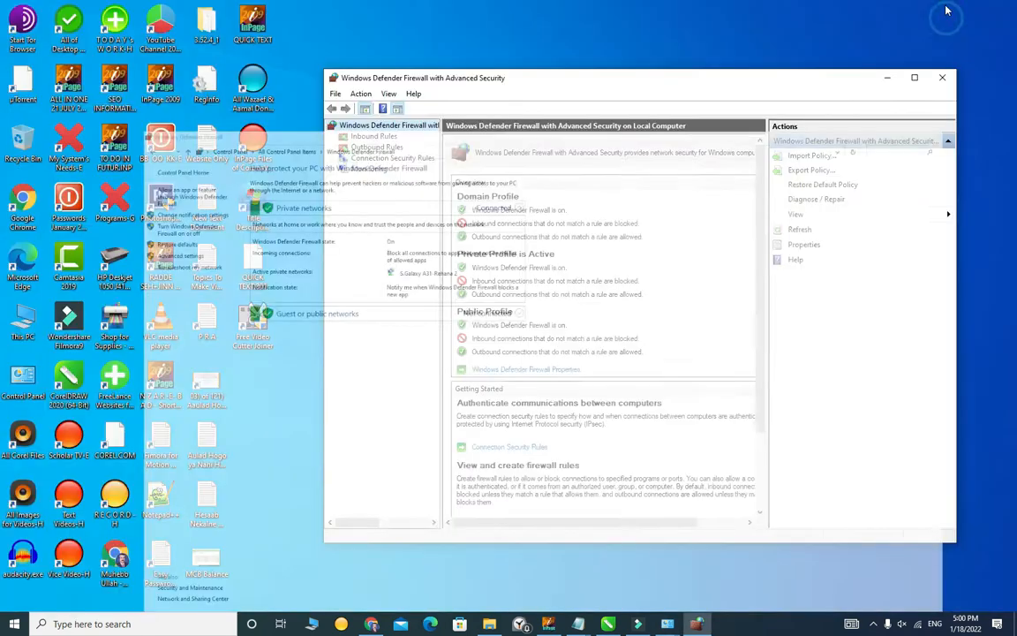
drag(768, 88, 662, 46)
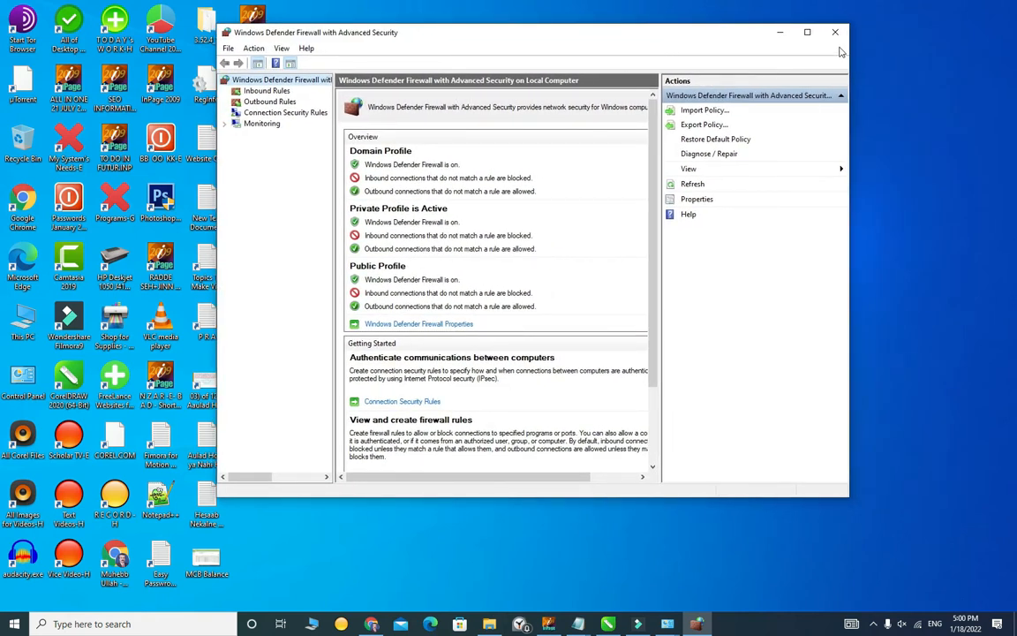
click(808, 36)
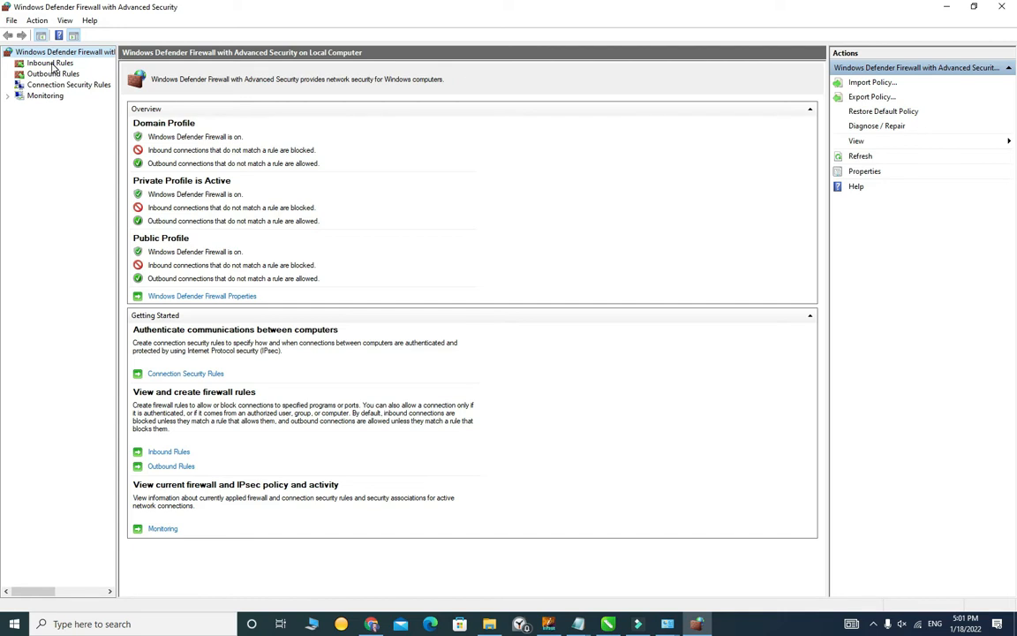
Show the Inbound Rules, start a new inbound rule and move its wizard clear of the rule names.
click(36, 75)
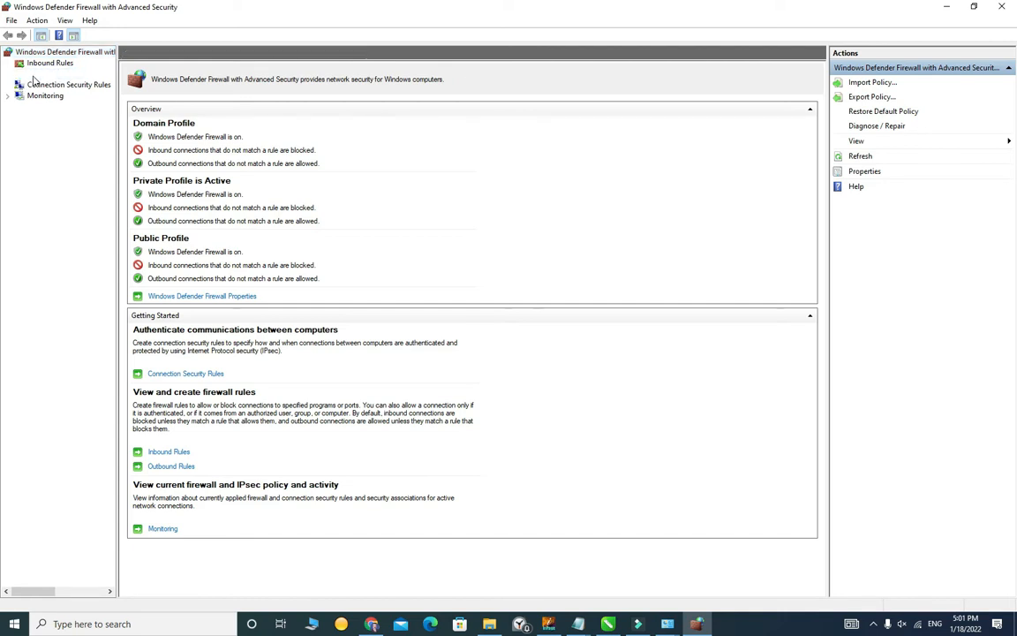
click(40, 66)
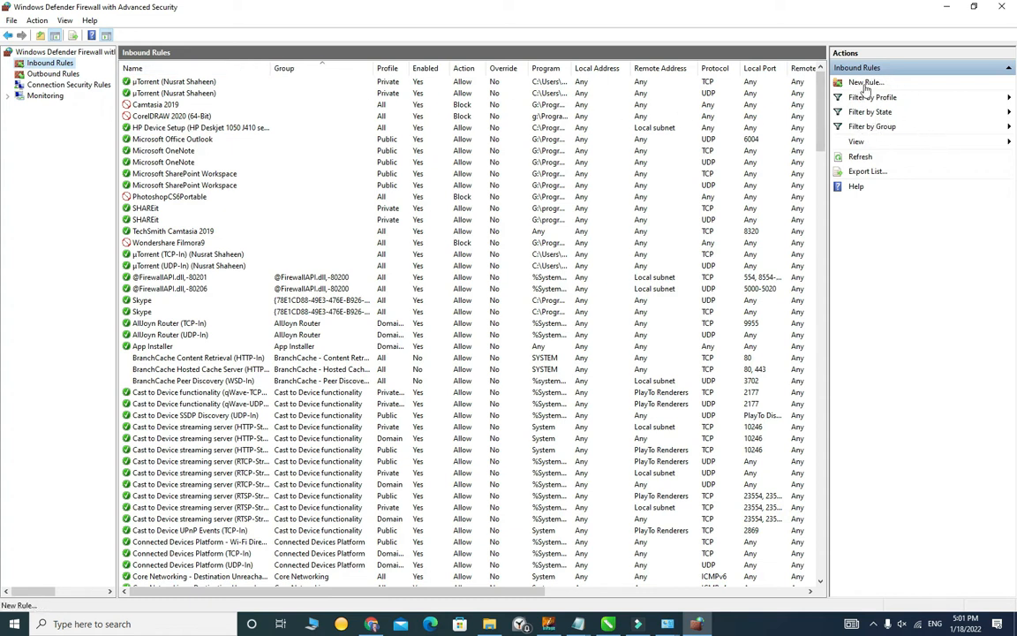
click(854, 83)
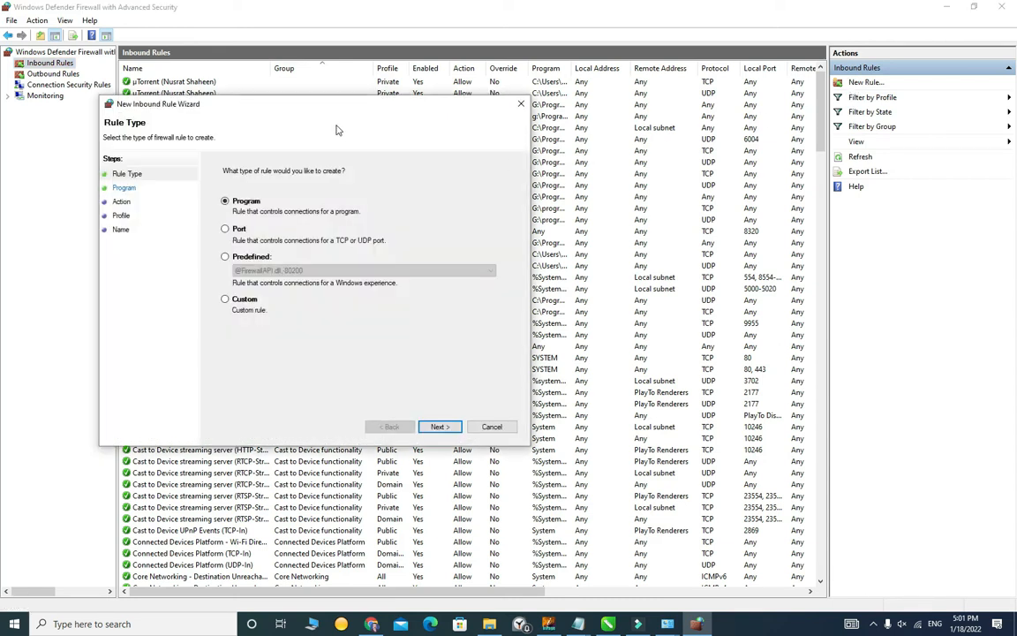
drag(282, 110, 606, 155)
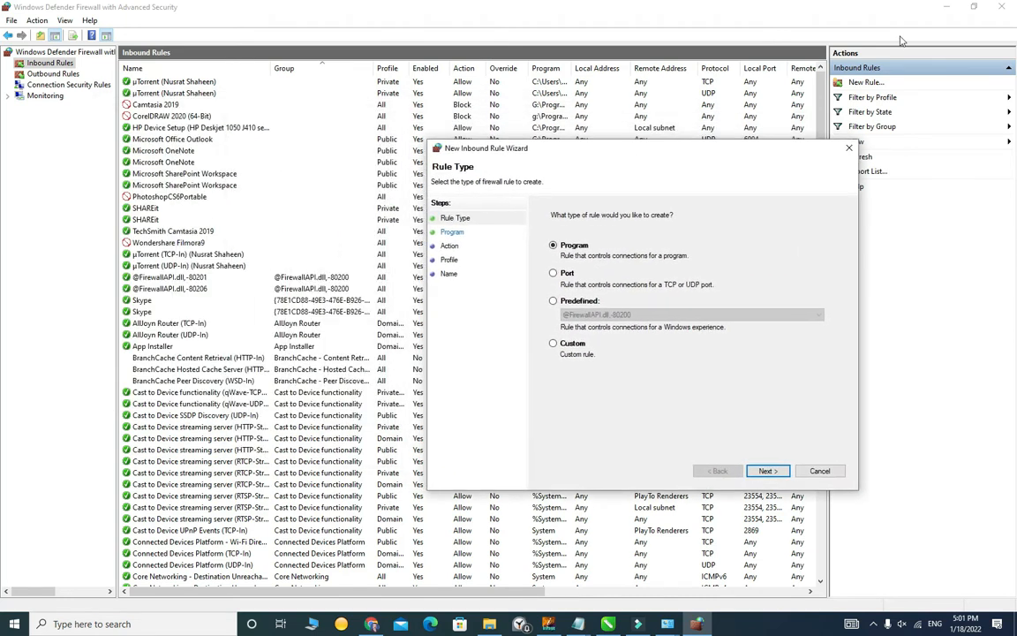
click(945, 9)
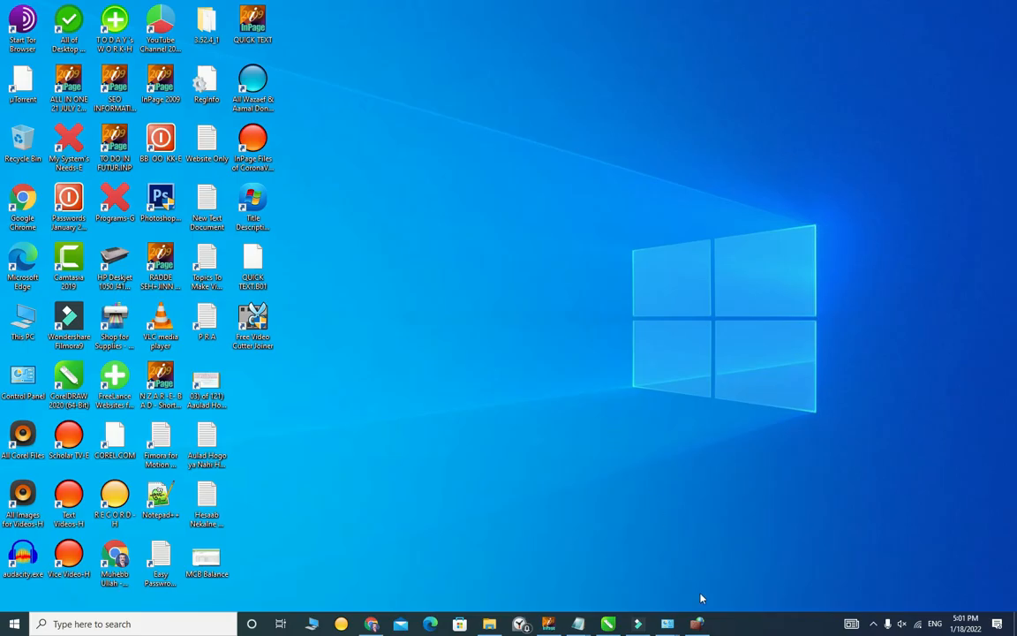
click(697, 623)
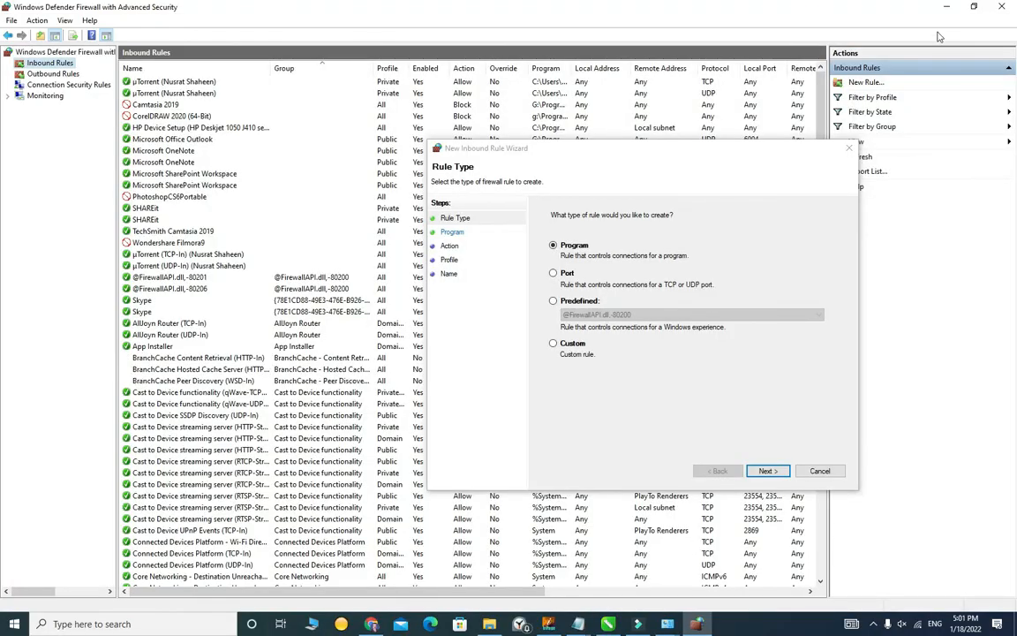
click(944, 9)
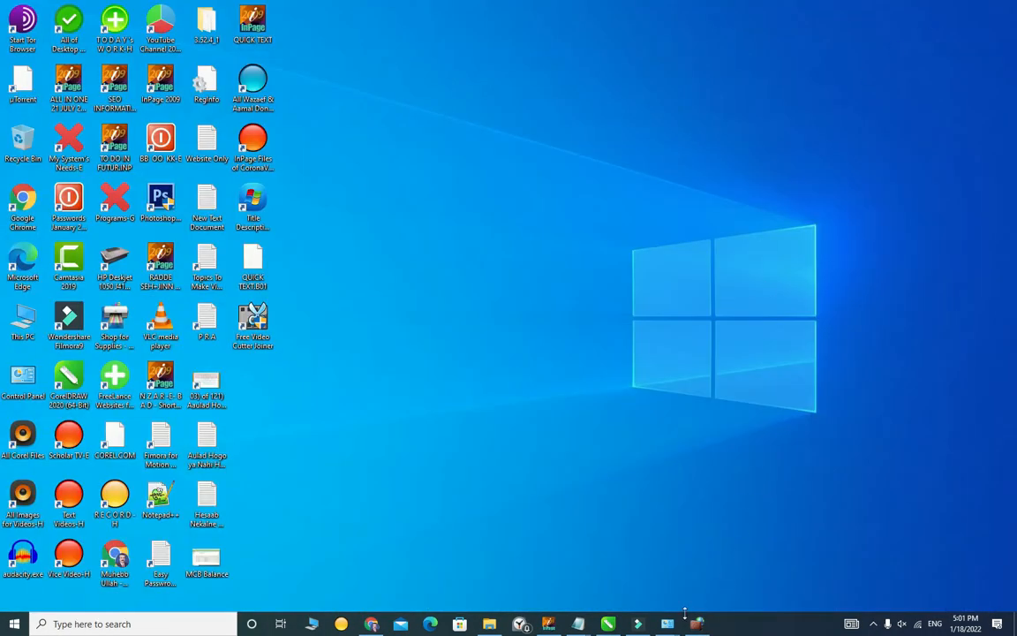
click(666, 623)
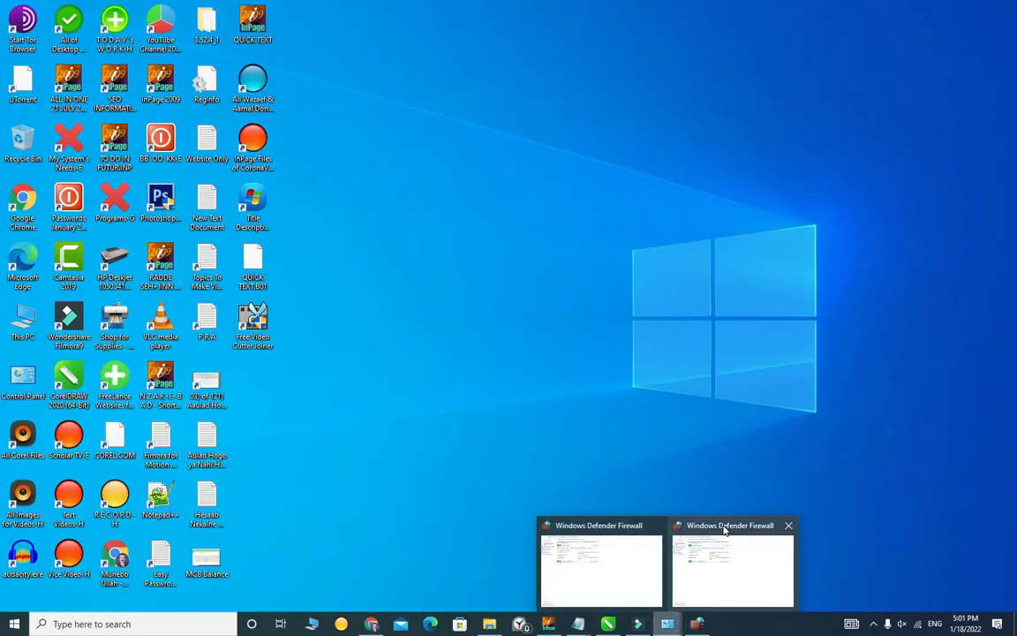
mouse_move(724, 530)
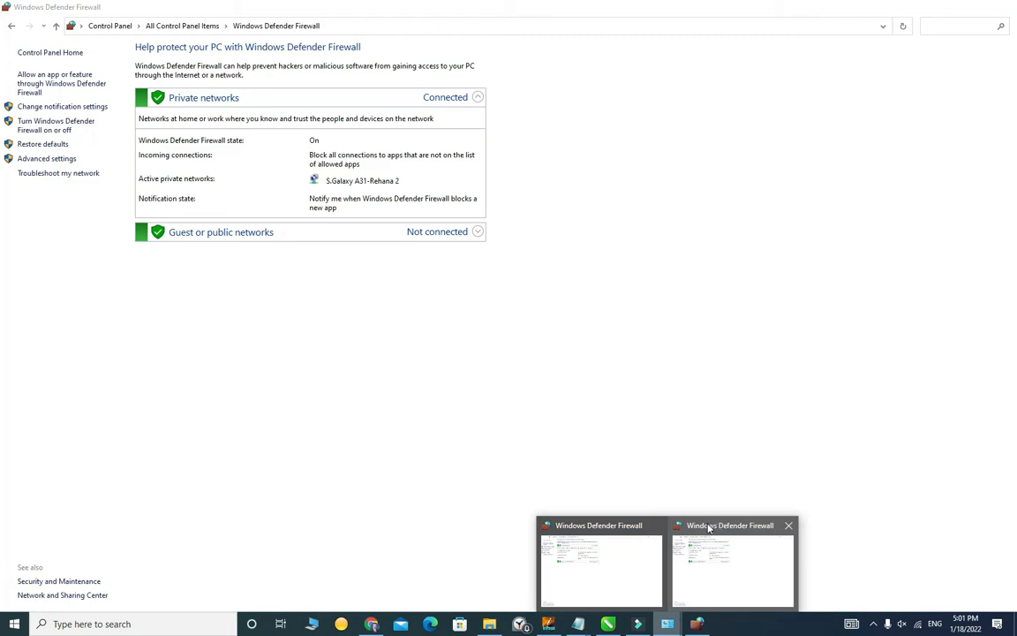
click(609, 525)
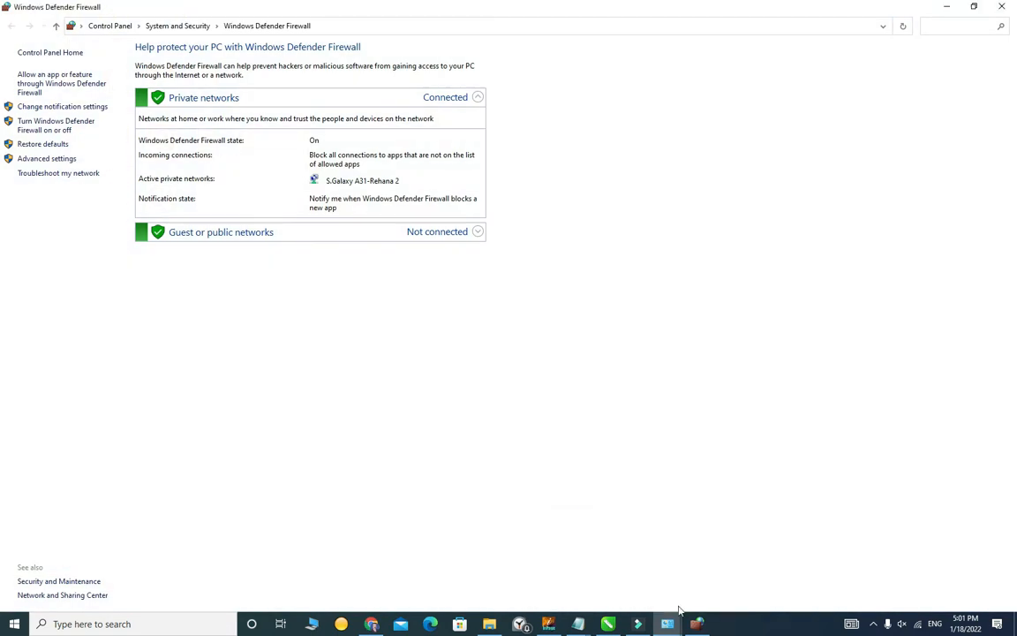
click(698, 623)
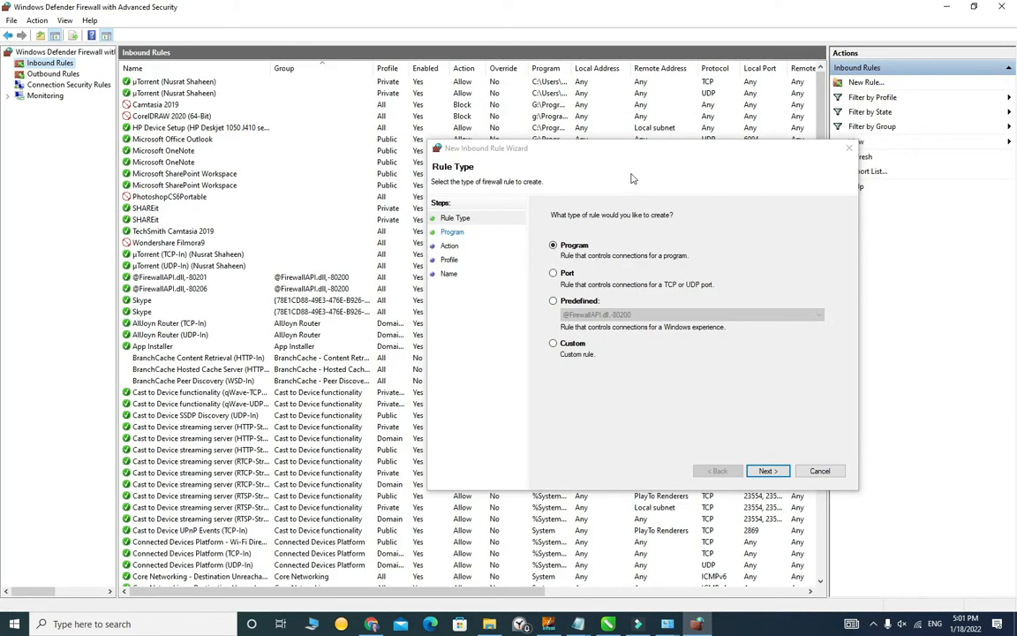
Keep Program as the rule type and proceed to the wizard's program path page.
click(655, 144)
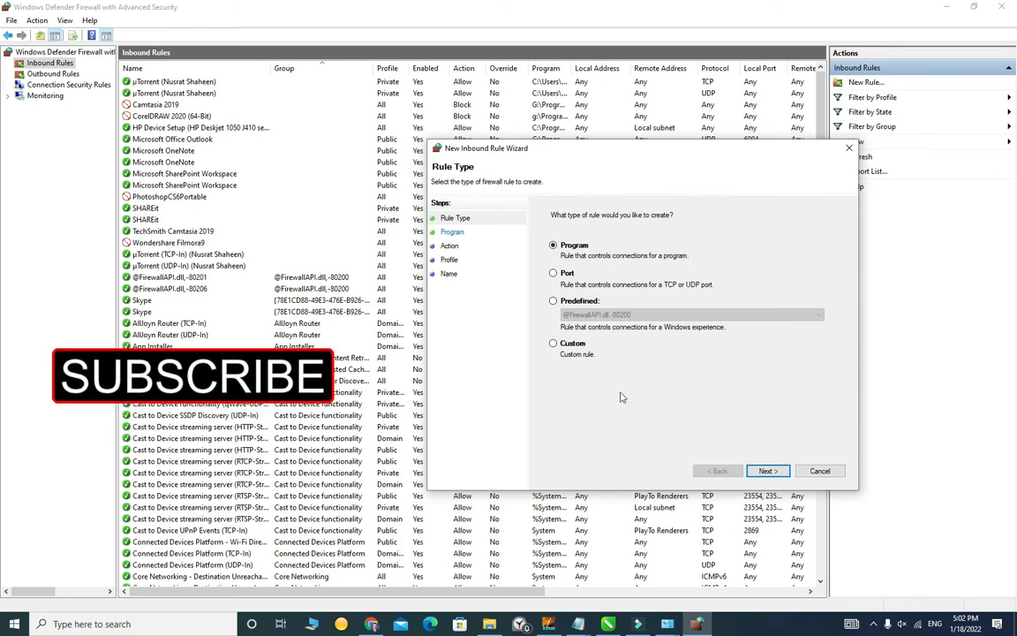
click(768, 472)
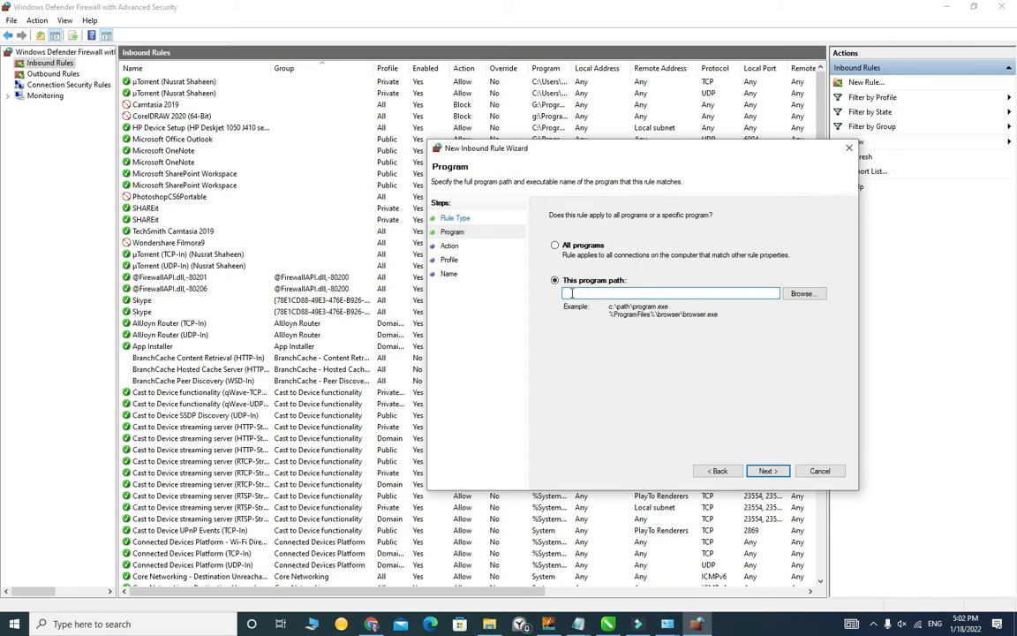
Move the Advanced Security window aside and minimize the Control Panel window so the desktop shortcuts are accessible beside the rule wizard.
click(944, 13)
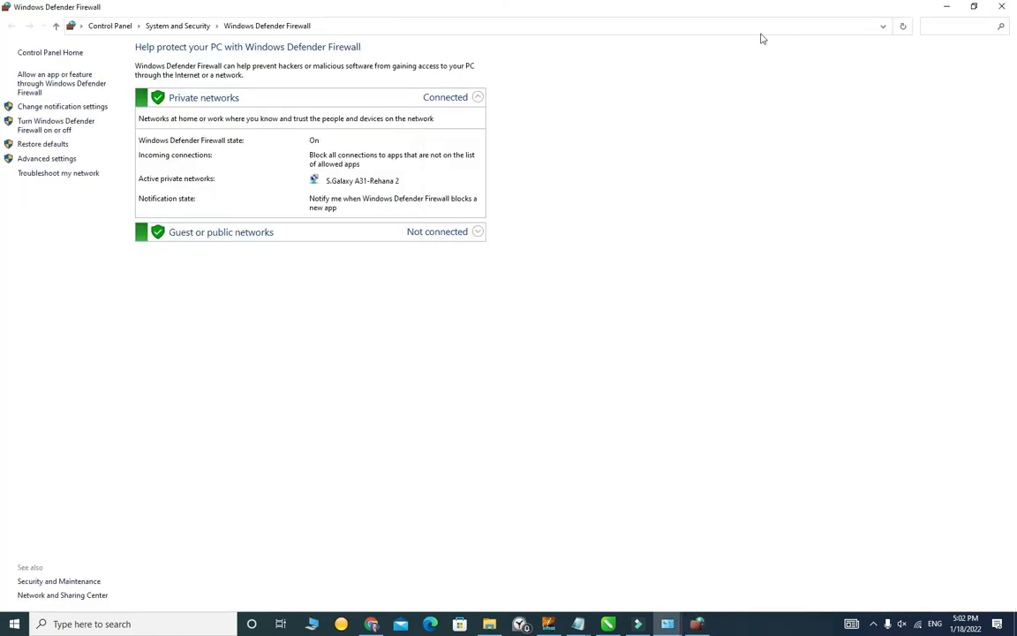
click(697, 625)
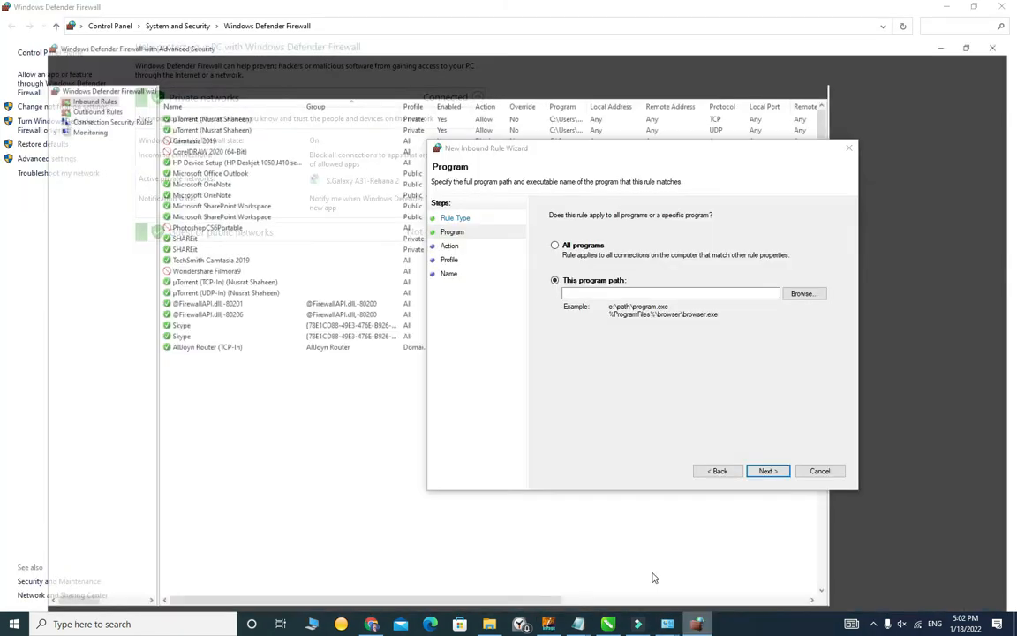
drag(486, 13, 706, 20)
drag(625, 16, 712, 14)
click(339, 18)
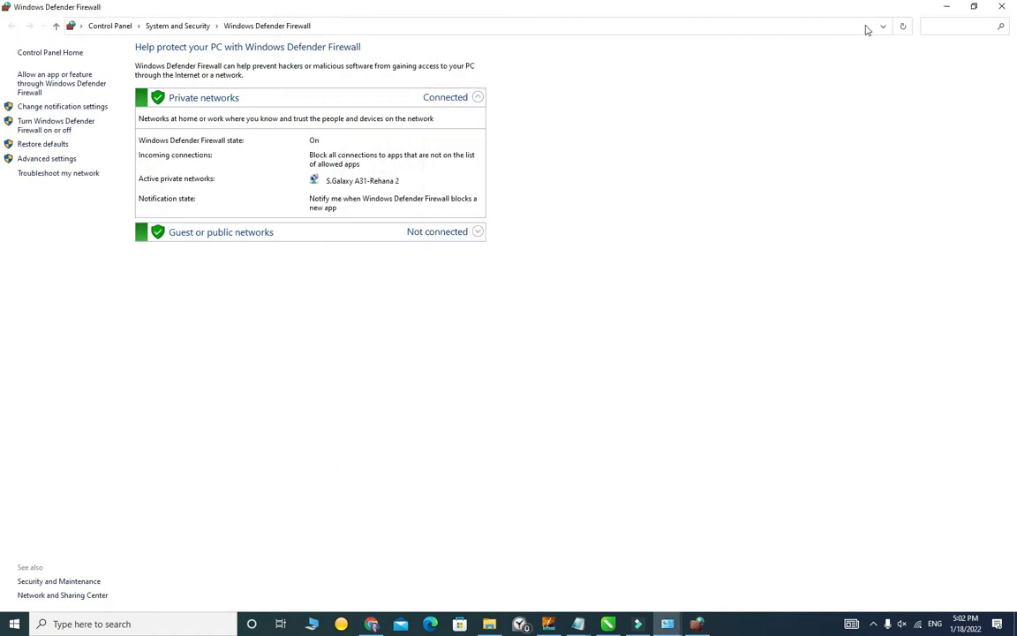
click(945, 7)
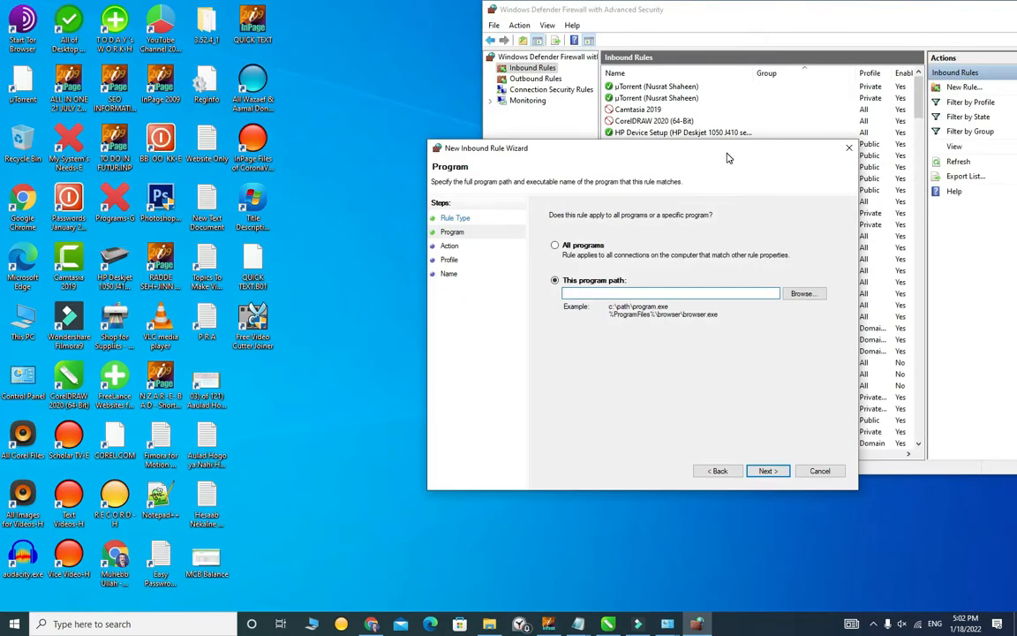
mouse_move(723, 157)
mouse_down()
mouse_move(790, 149)
mouse_move(735, 216)
mouse_move(715, 162)
mouse_up()
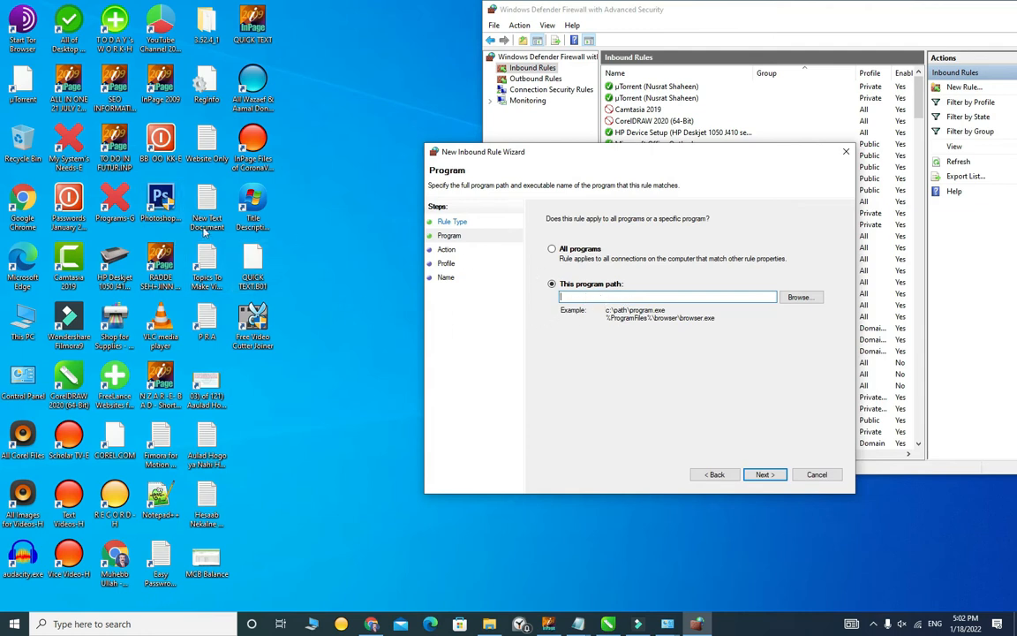
Open the properties of the PhotoshopCS6Portable desktop shortcut and move the dialog higher beside the rule wizard.
right_click(162, 202)
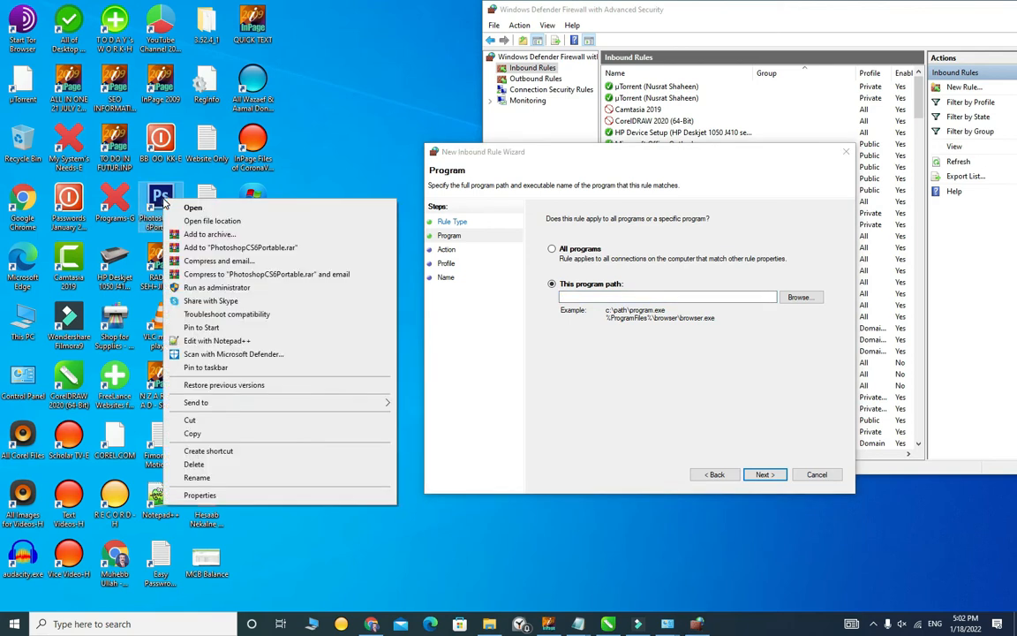
click(204, 497)
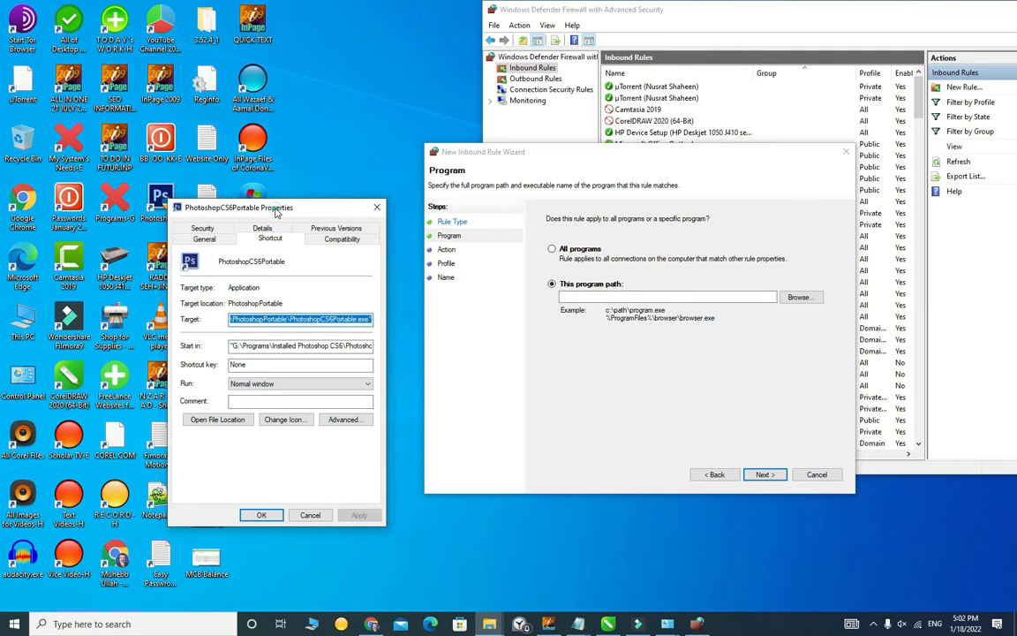
drag(276, 212, 272, 105)
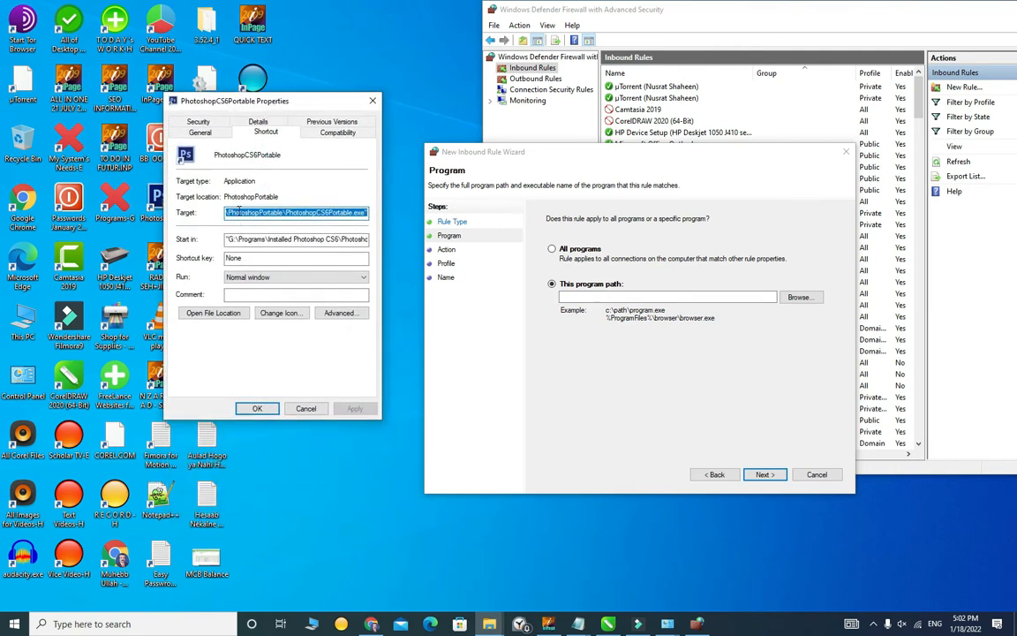
Copy the PhotoshopCS6Portable.exe path from the shortcut's Target, leaving out the surrounding quotation marks.
click(235, 214)
double_click(236, 215)
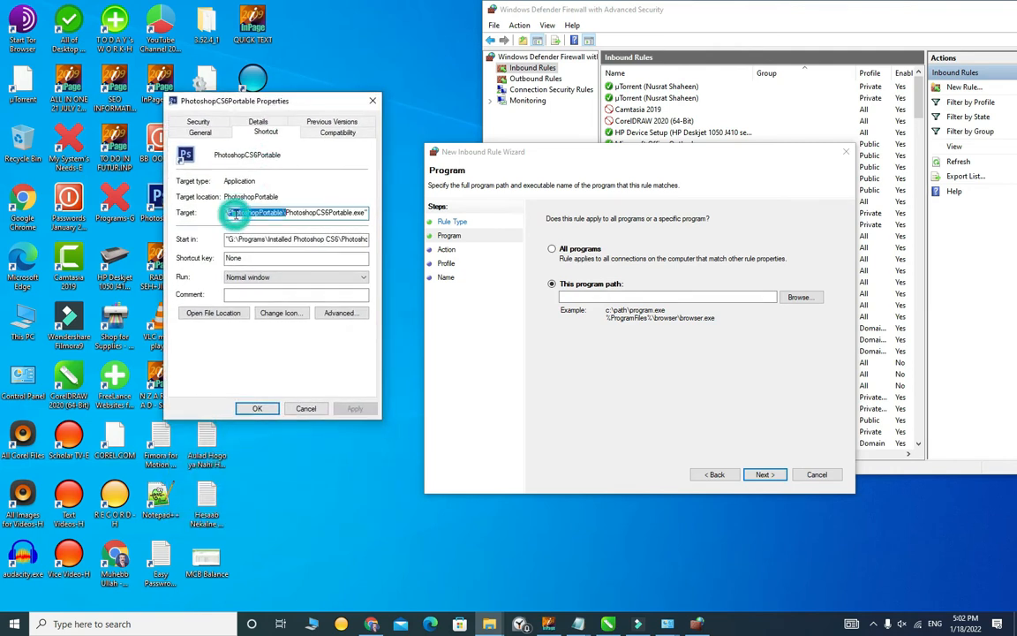
key(ctrl+a)
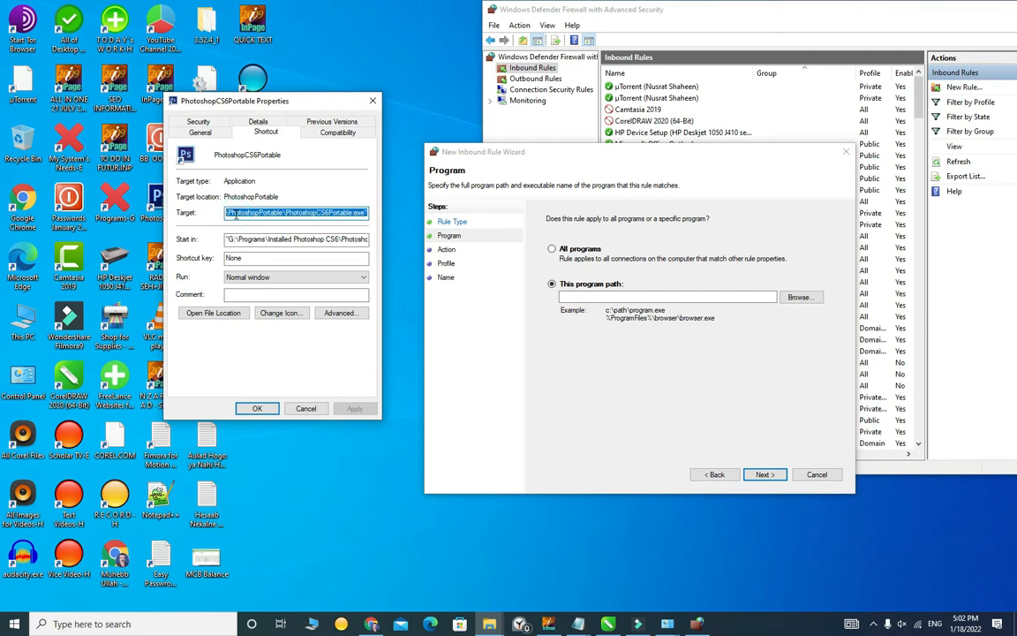
click(255, 214)
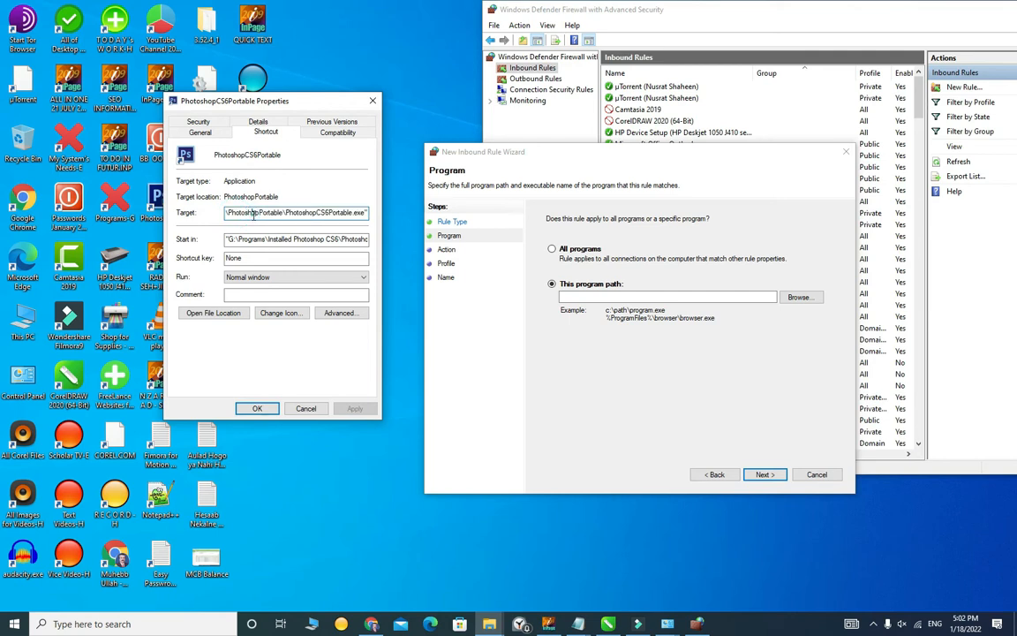
key(Home)
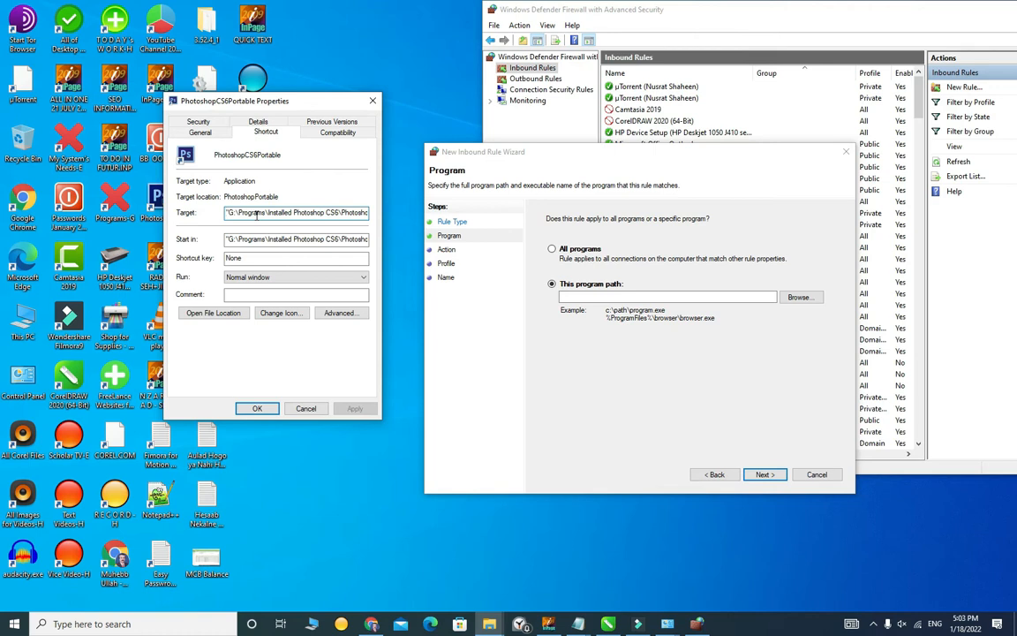
text(")
key(shift+Right)
key(shift+Right)
key(shift+Right)
key(shift+Right)
key(shift+Right)
key(shift+Right)
key(shift+Right)
key(shift+Right)
key(shift+Right)
key(shift+Right)
key(shift+Right)
key(shift+Right)
key(shift+Right)
key(shift+Right)
key(shift+Right)
key(shift+Right)
key(shift+Right)
key(shift+Right)
key(shift+Right)
key(shift+Right)
key(shift+Right)
key(shift+Right)
key(shift+Right)
key(shift+Right)
key(shift+Right)
key(shift+Right)
key(shift+Right)
key(shift+Right)
key(shift+Right)
key(shift+Right)
key(shift+Right)
key(shift+Right)
key(shift+Right)
key(shift+Right)
key(shift+Right)
key(shift+Right)
key(shift+Right)
key(shift+Right)
key(shift+Right)
key(shift+Right)
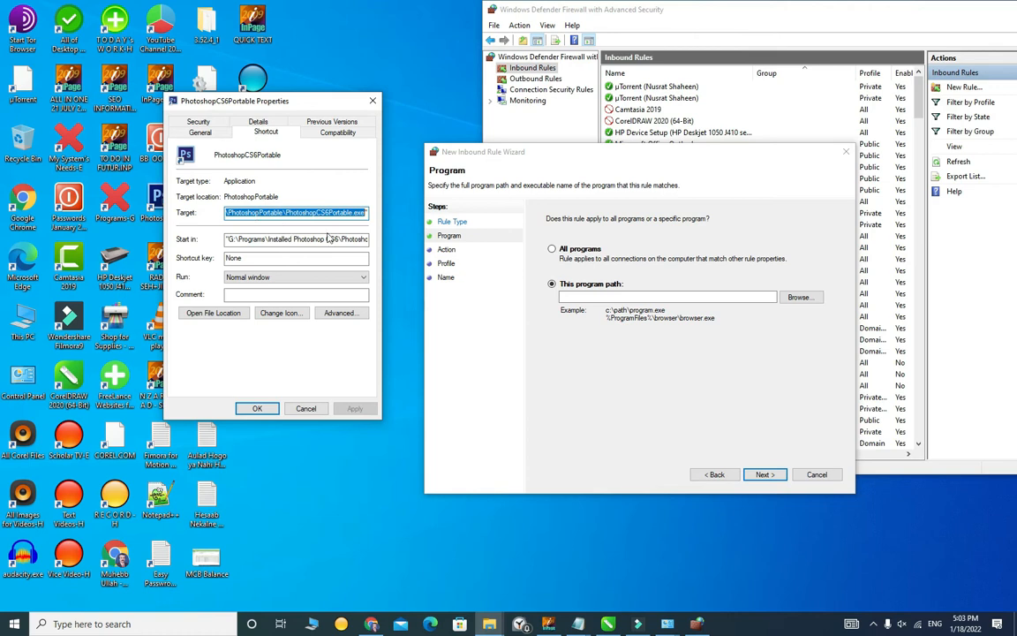
Close the shortcut's properties, paste the copied path as the rule's program path and proceed to the Action page.
click(609, 297)
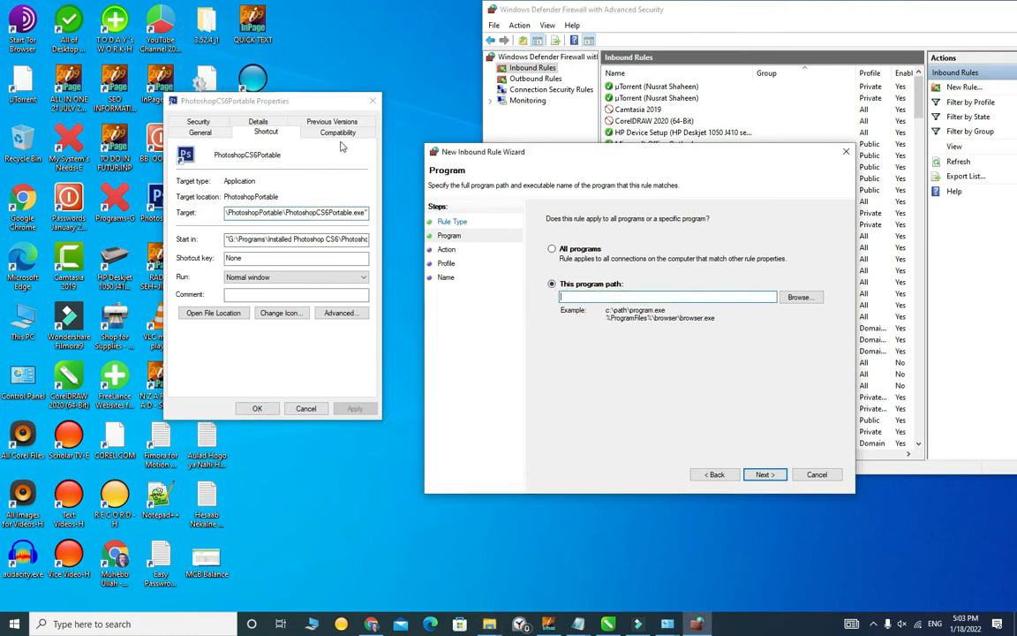
click(373, 101)
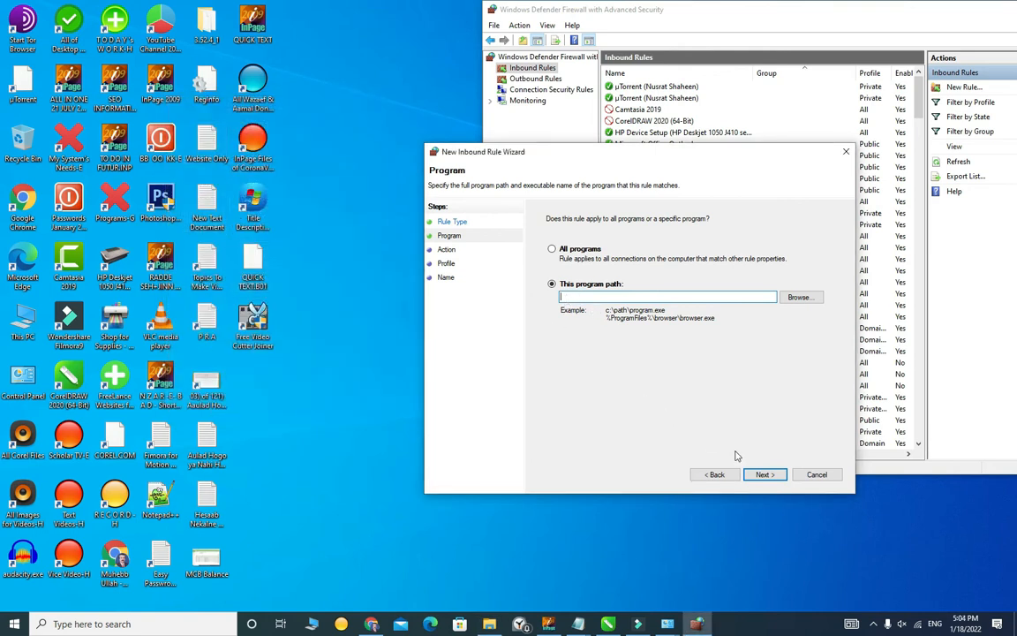
key(ctrl+v)
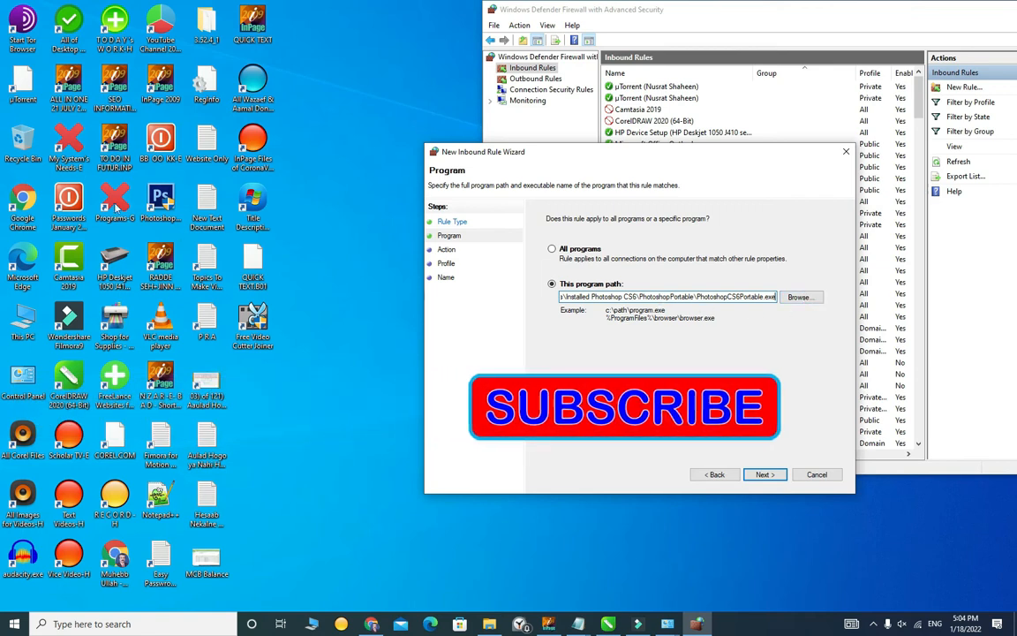
click(763, 476)
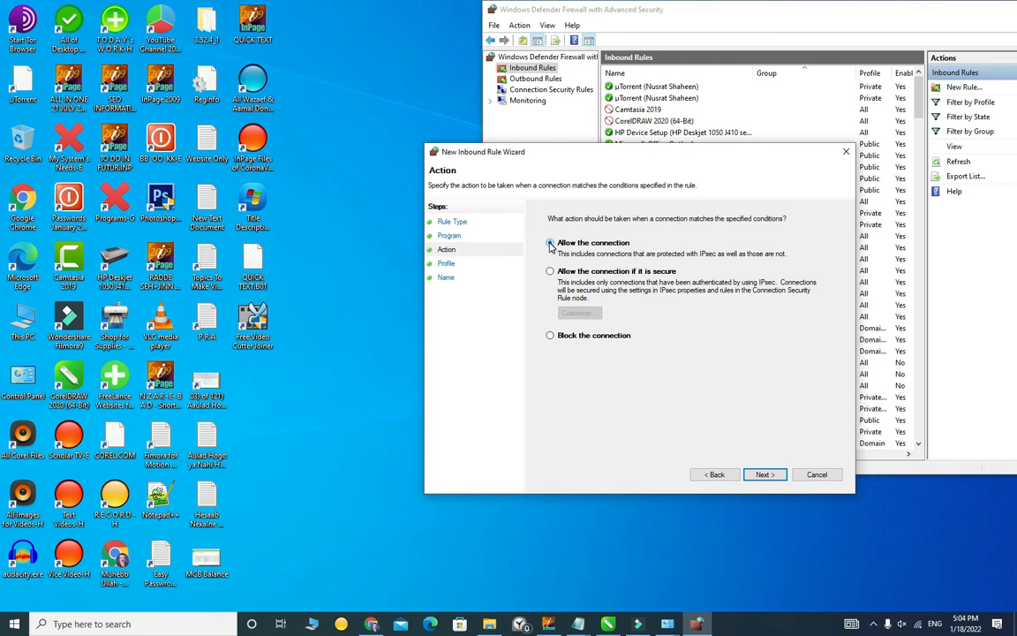
Set the rule to block the connection for the Domain, Private and Public profiles and proceed to its Name page.
click(549, 336)
click(764, 474)
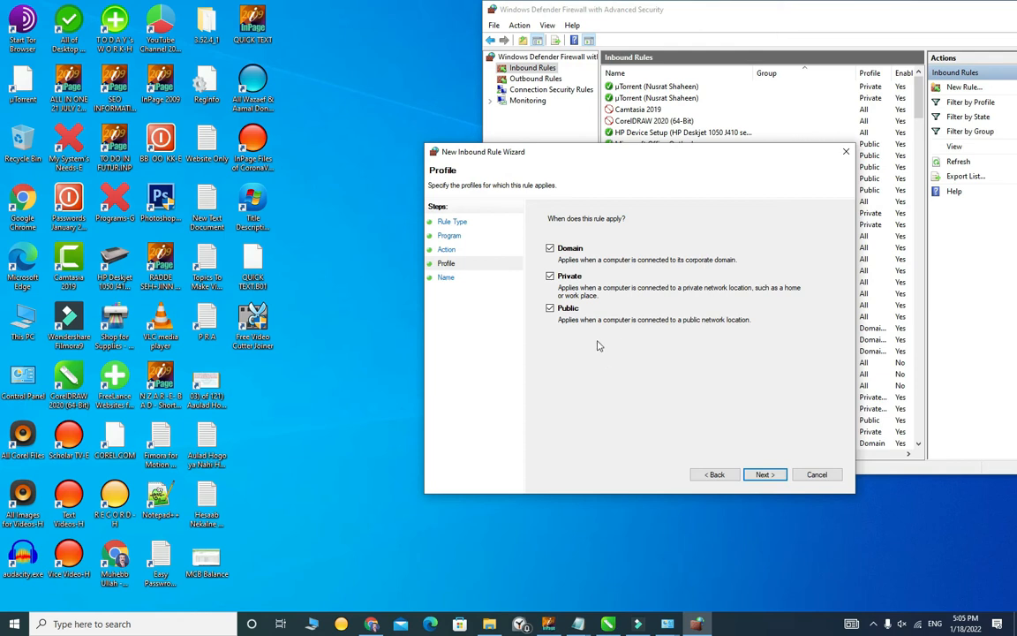
click(760, 477)
click(584, 269)
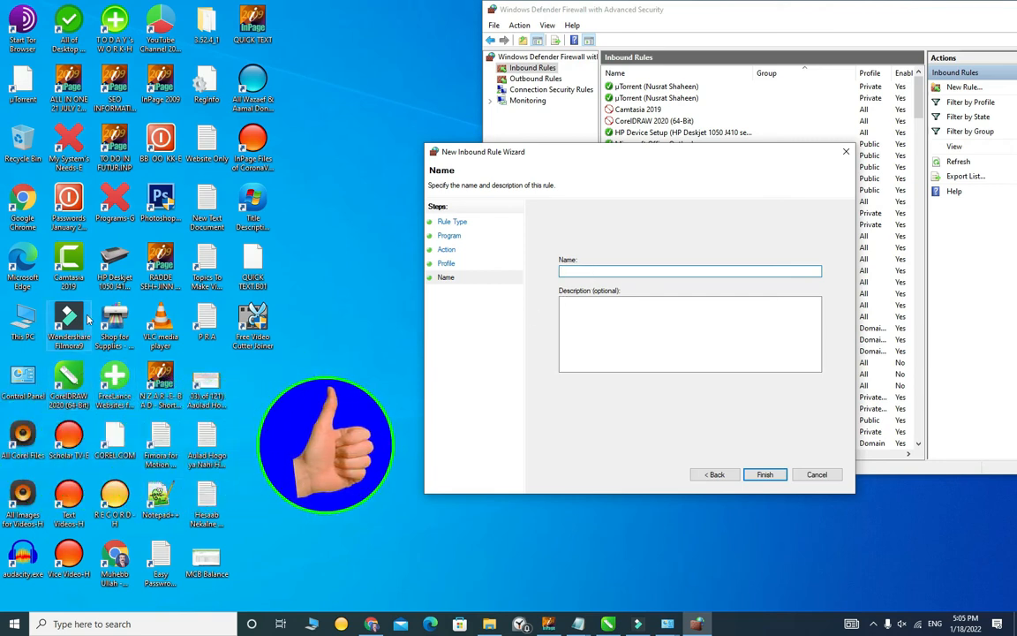
Copy the name of the PhotoshopCS6Portable desktop shortcut from its editable label without changing it.
click(163, 202)
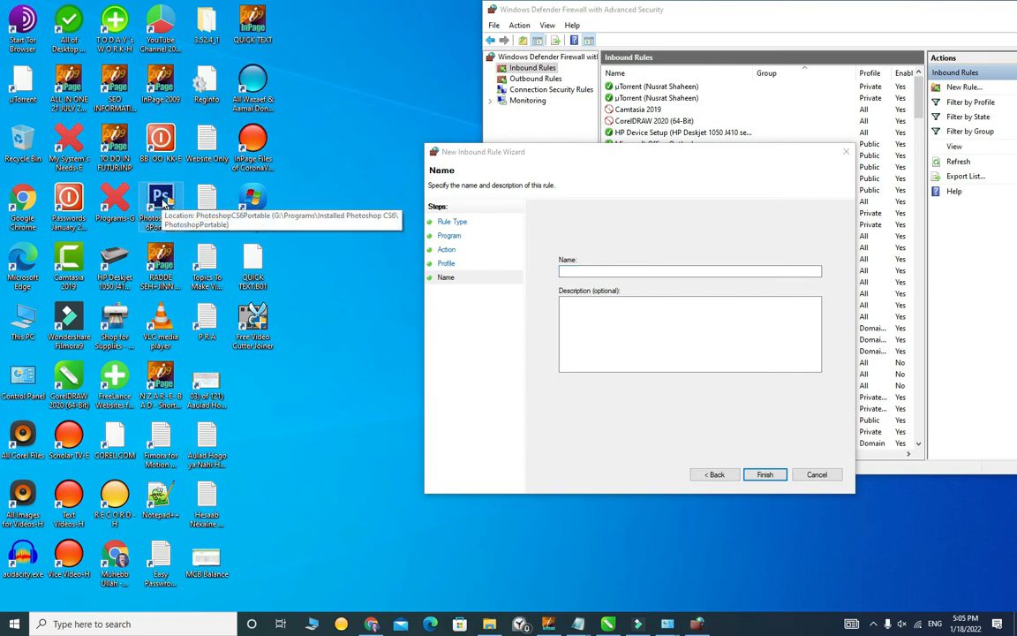
right_click(162, 203)
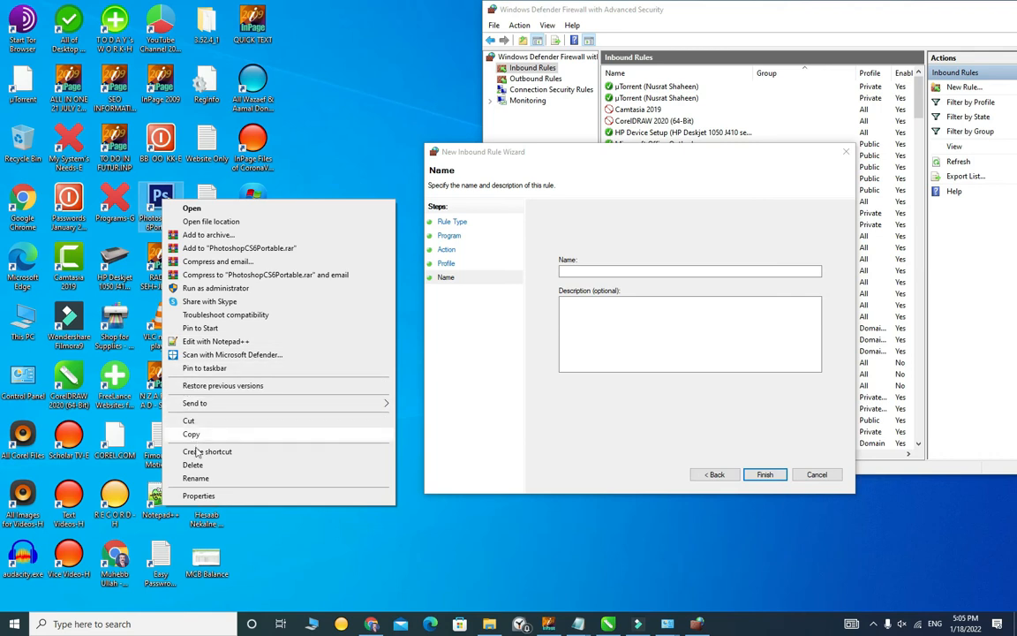
click(196, 477)
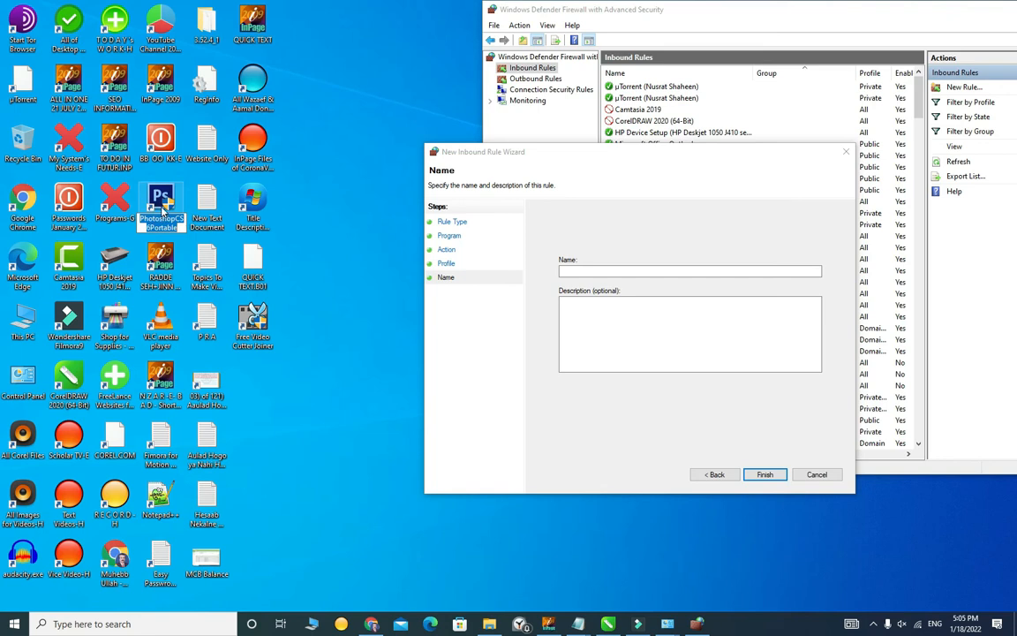
click(168, 217)
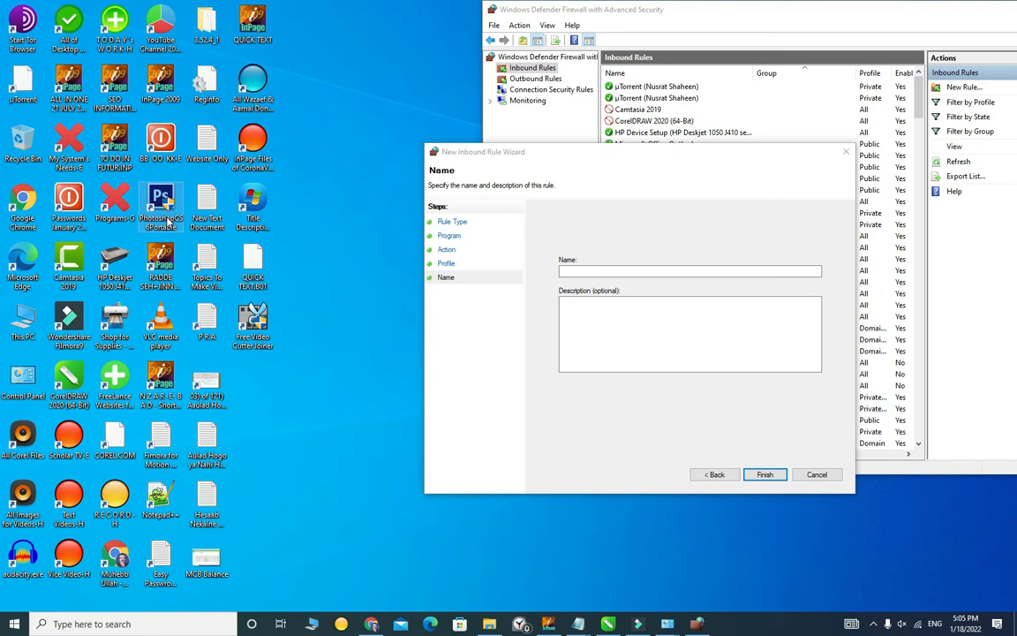
double_click(175, 224)
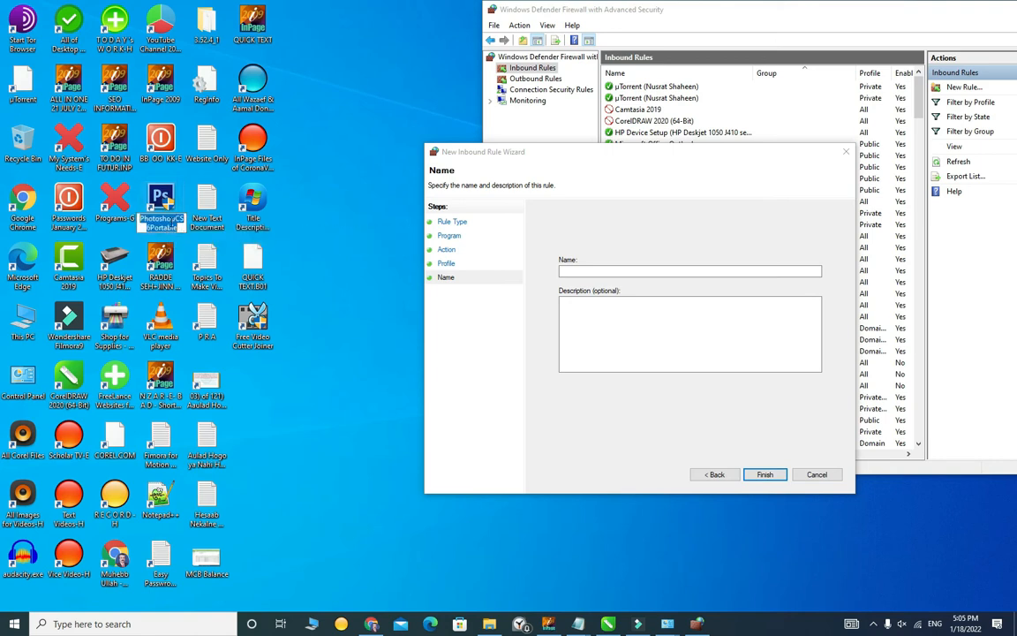
right_click(151, 204)
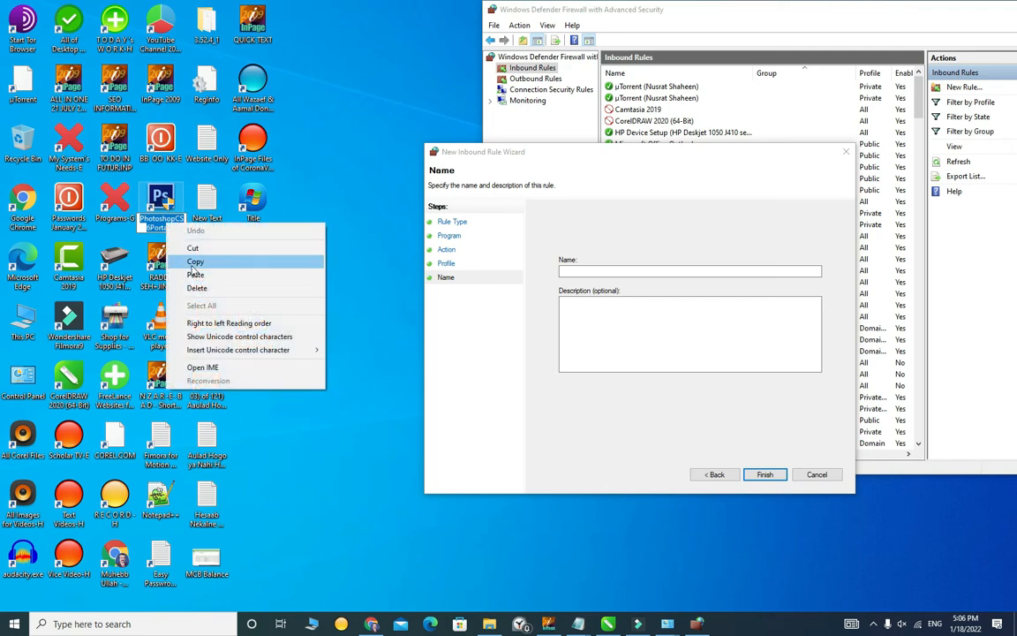
click(176, 240)
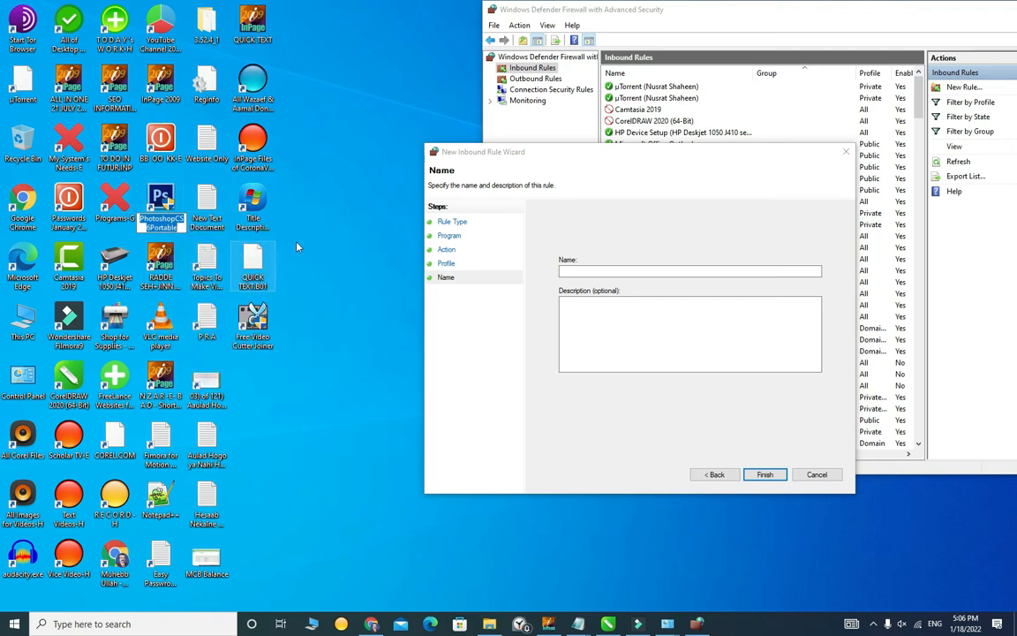
Paste the copied shortcut name as the inbound rule's name and cancel the New Inbound Rule Wizard.
click(578, 272)
click(580, 271)
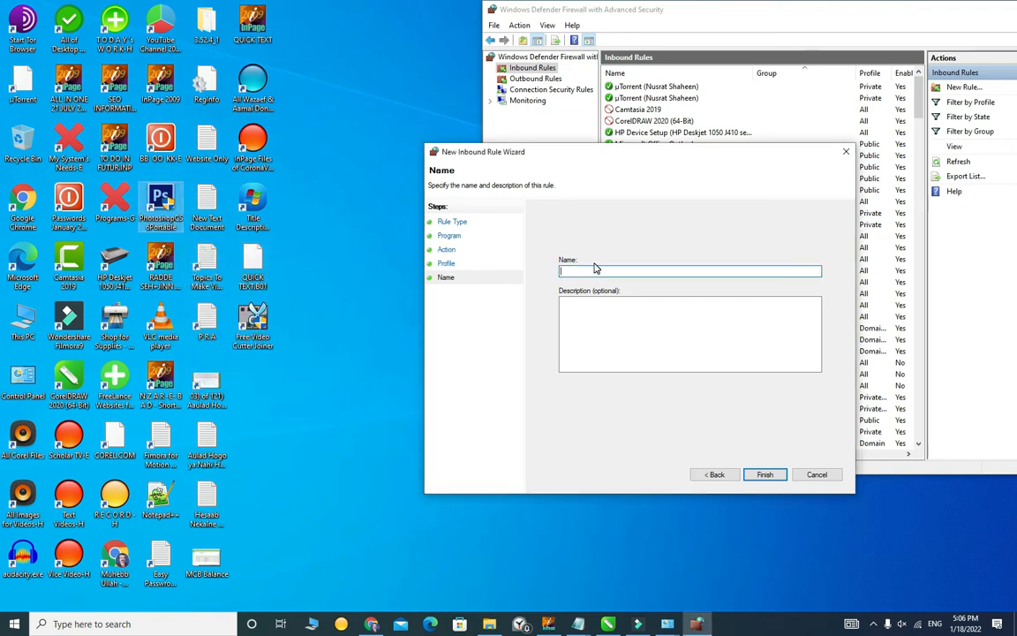
key(ctrl+v)
click(813, 475)
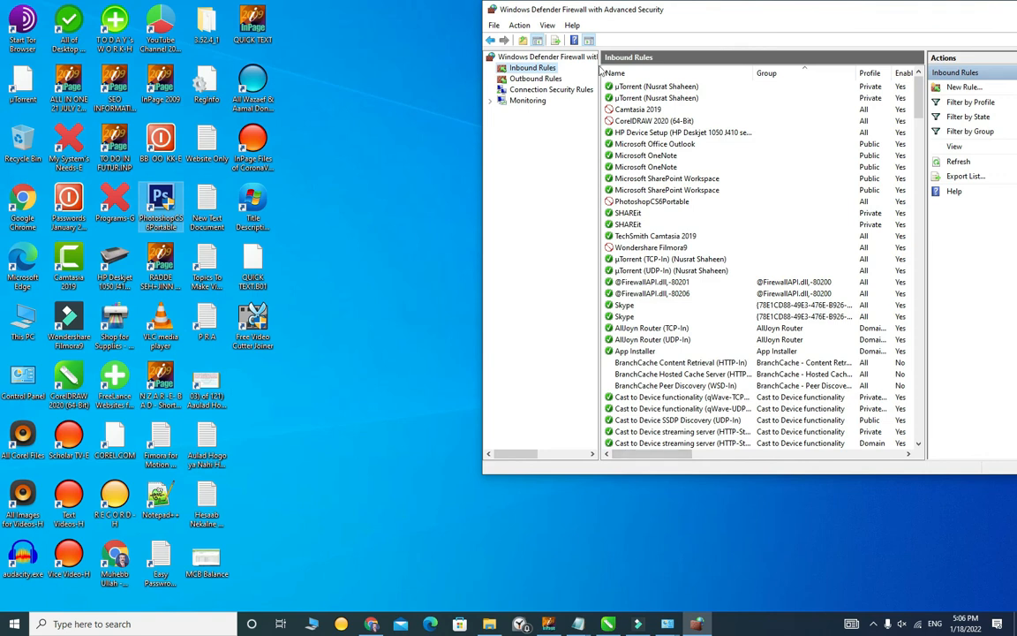
Move the Advanced Security window fully into view on the desktop and show the Outbound Rules.
drag(719, 17, 454, 40)
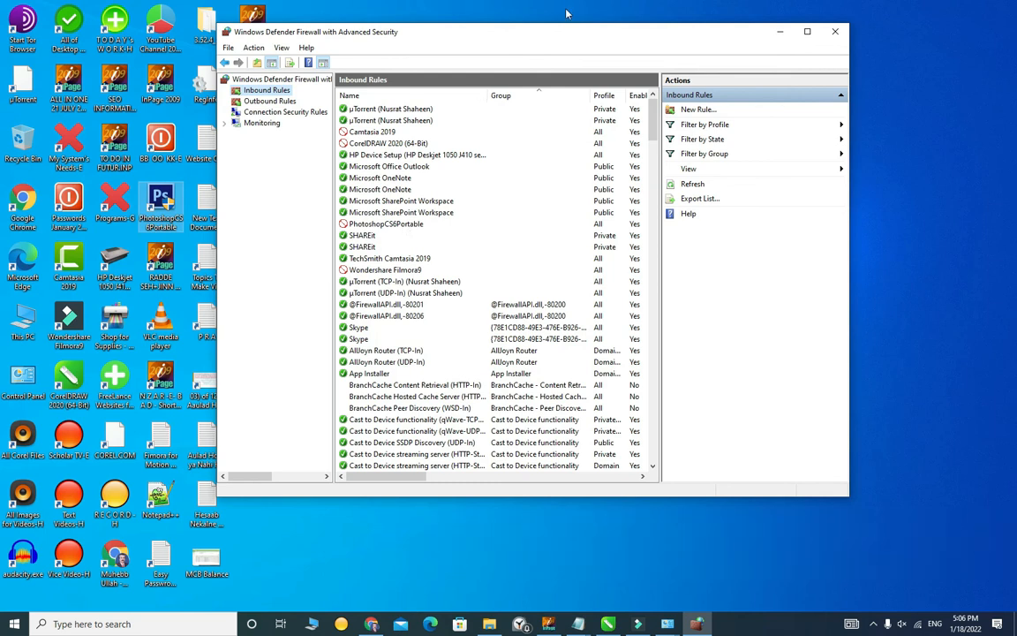
drag(571, 45, 580, 46)
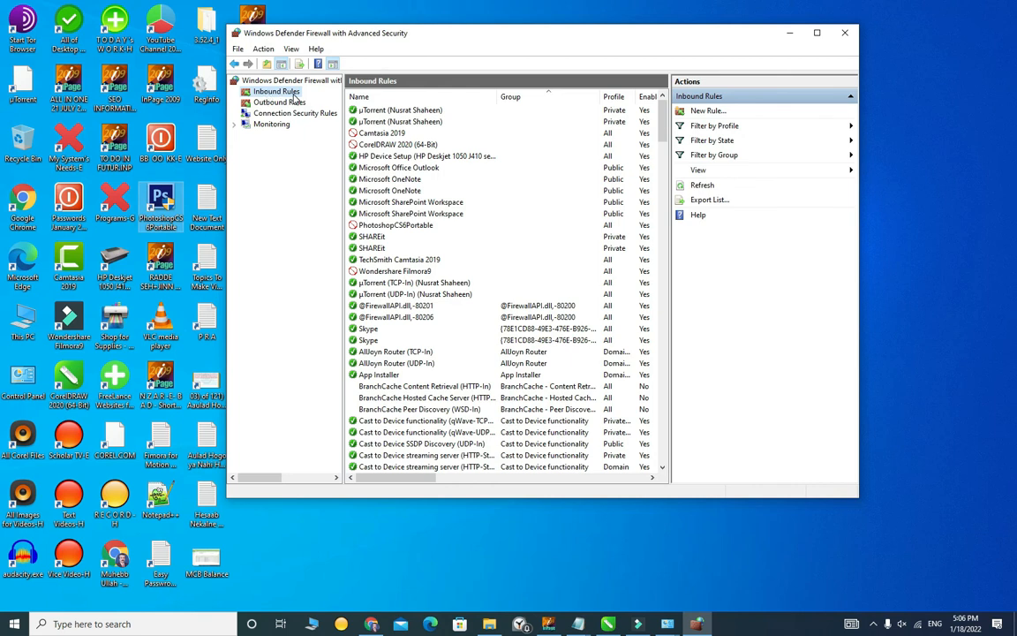
click(257, 103)
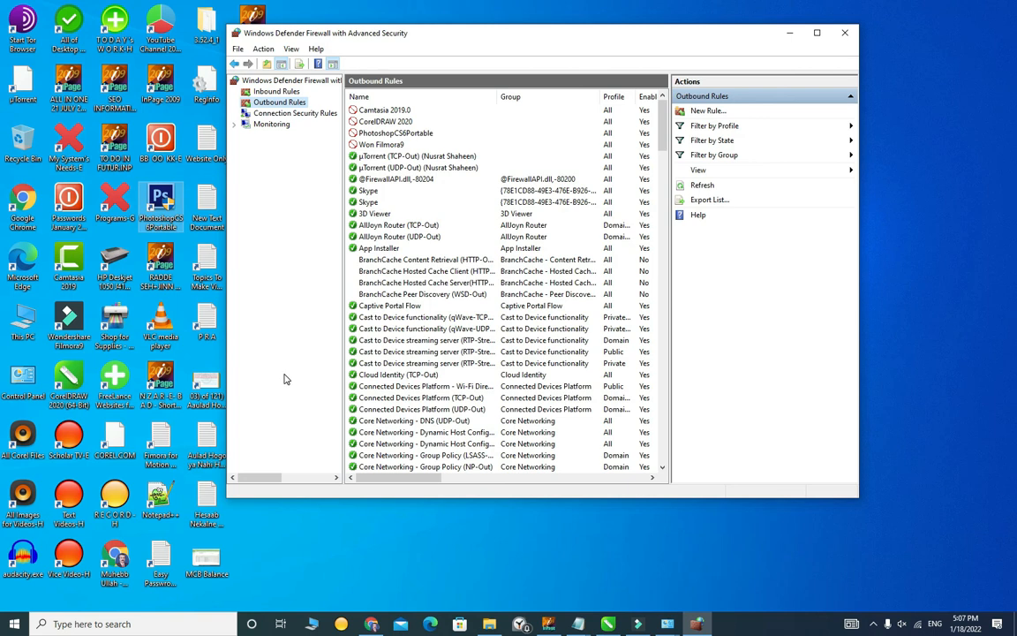
drag(570, 40, 598, 44)
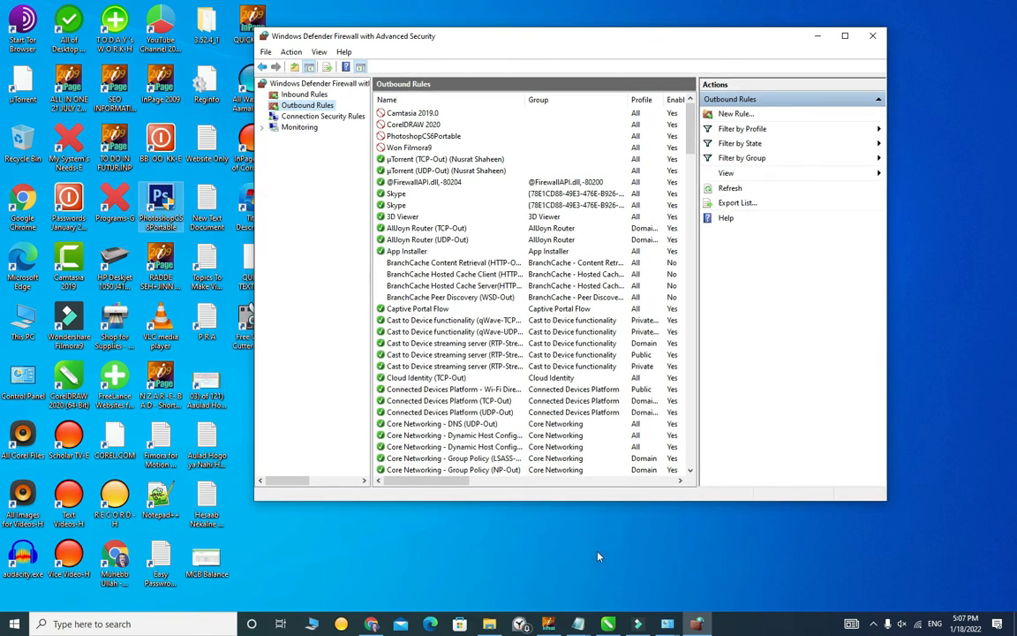
Switch to the open Filmora9 project.
click(637, 623)
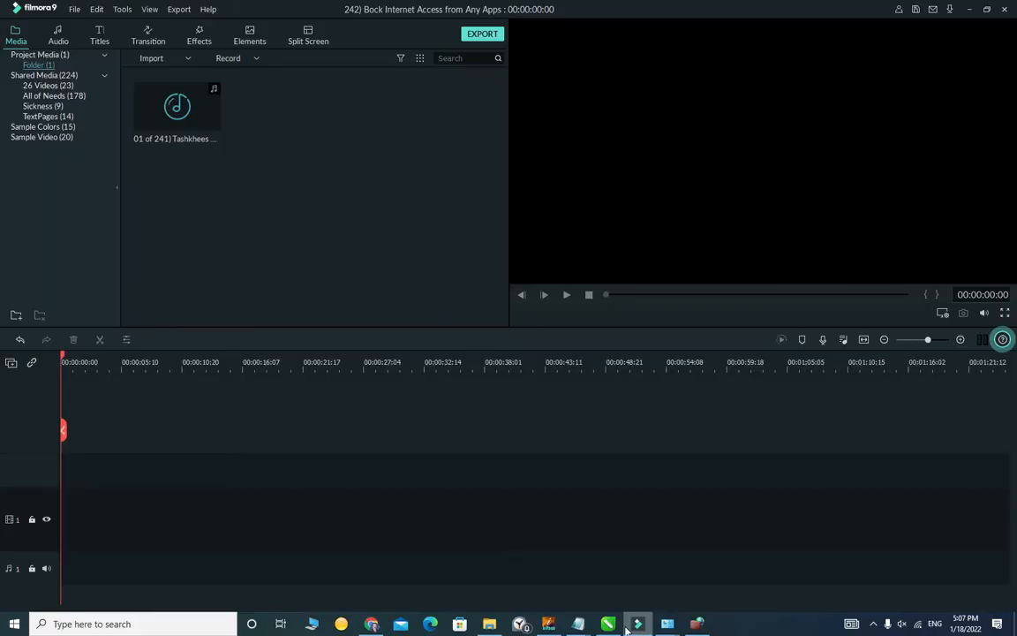